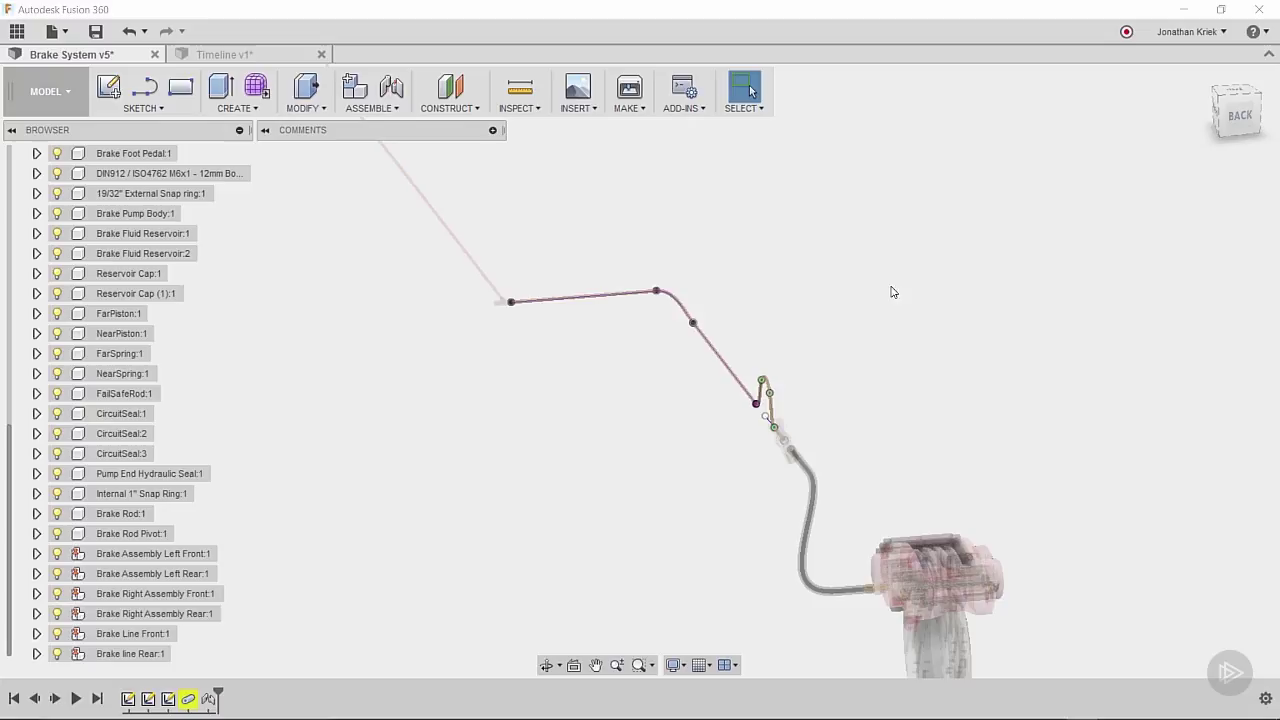
Switch to the Timeline design, delete its base sketch from the history despite dependent features, and review the extrude's warning
left_click(240, 54)
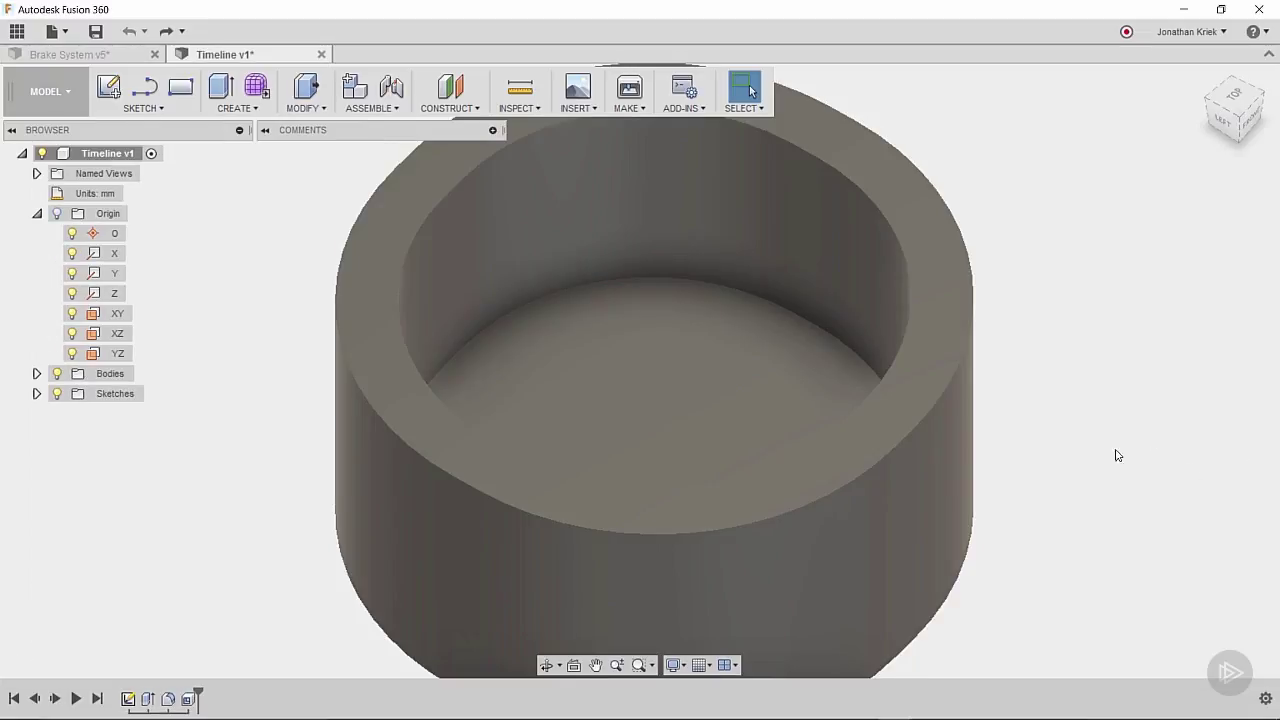
scroll(972, 411, "down", 2)
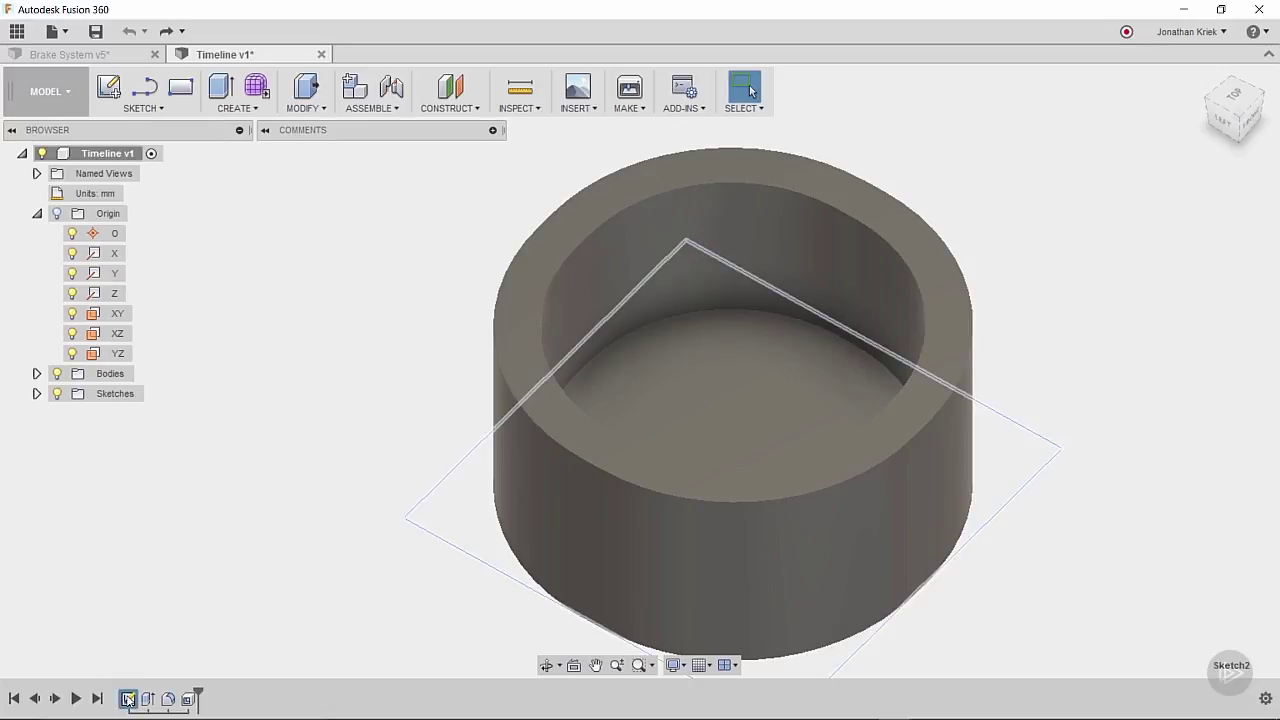
right_click(128, 699)
left_click(162, 624)
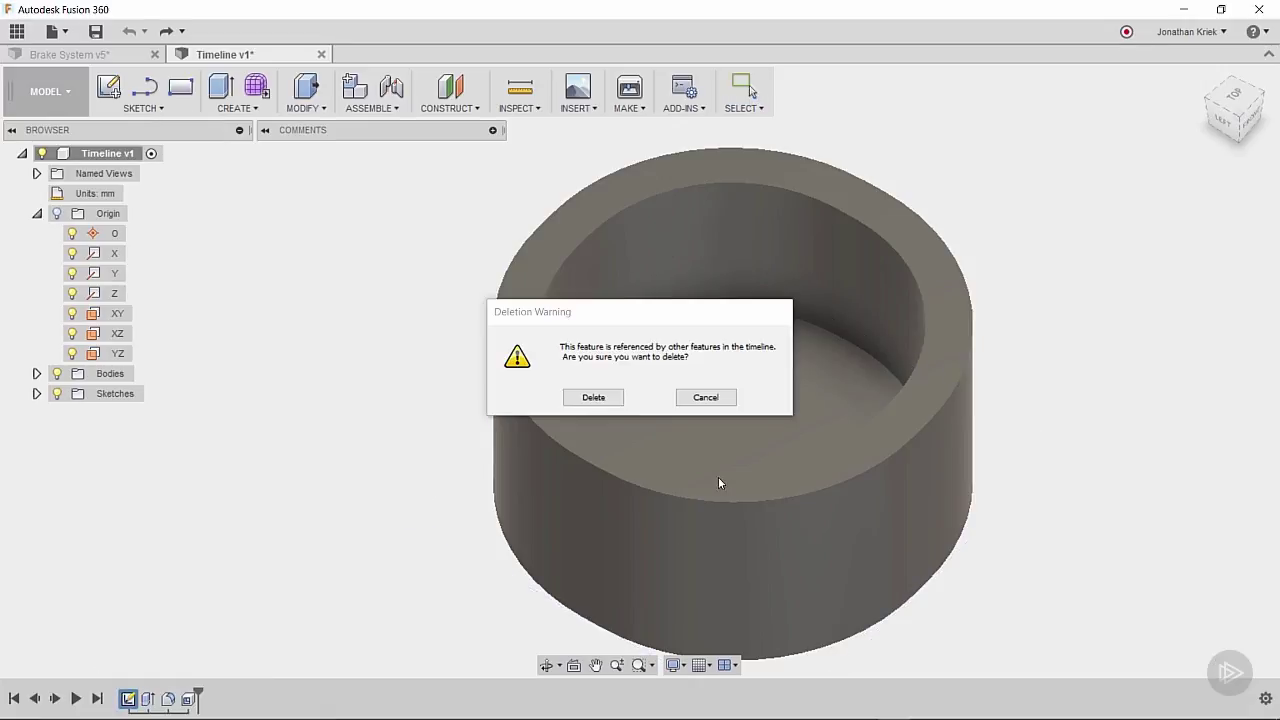
left_click(593, 397)
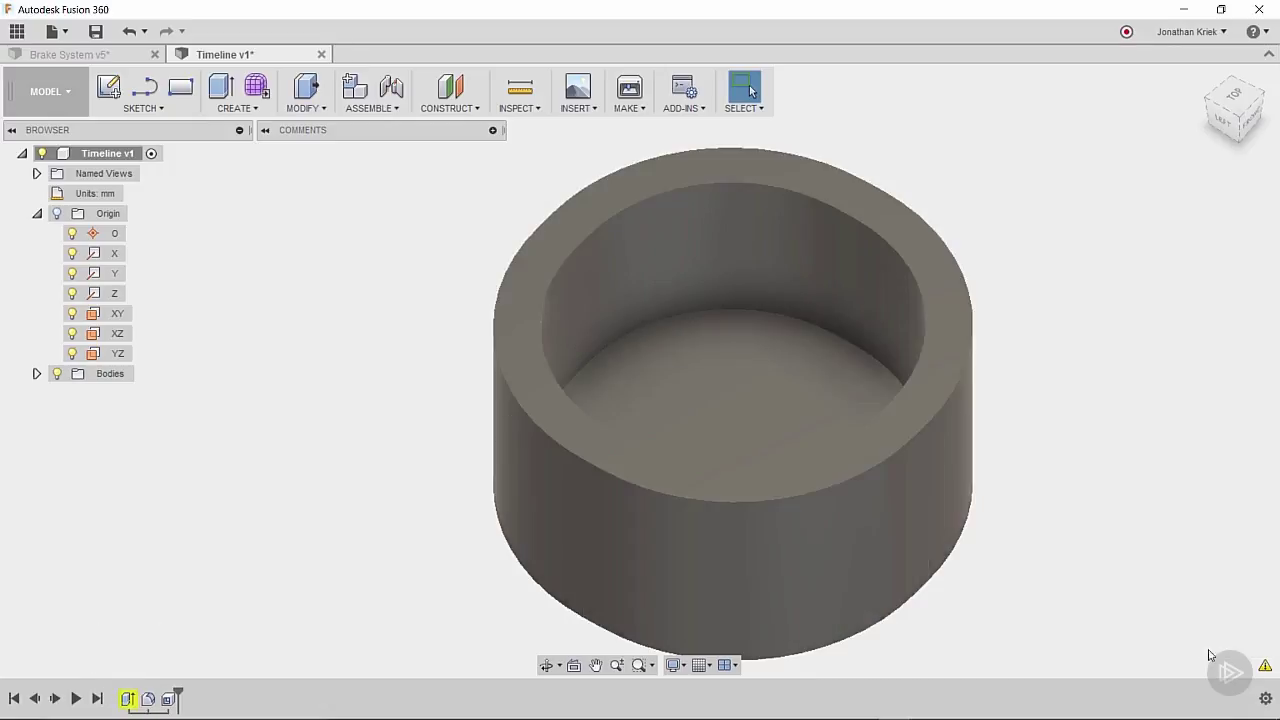
left_click(1265, 667)
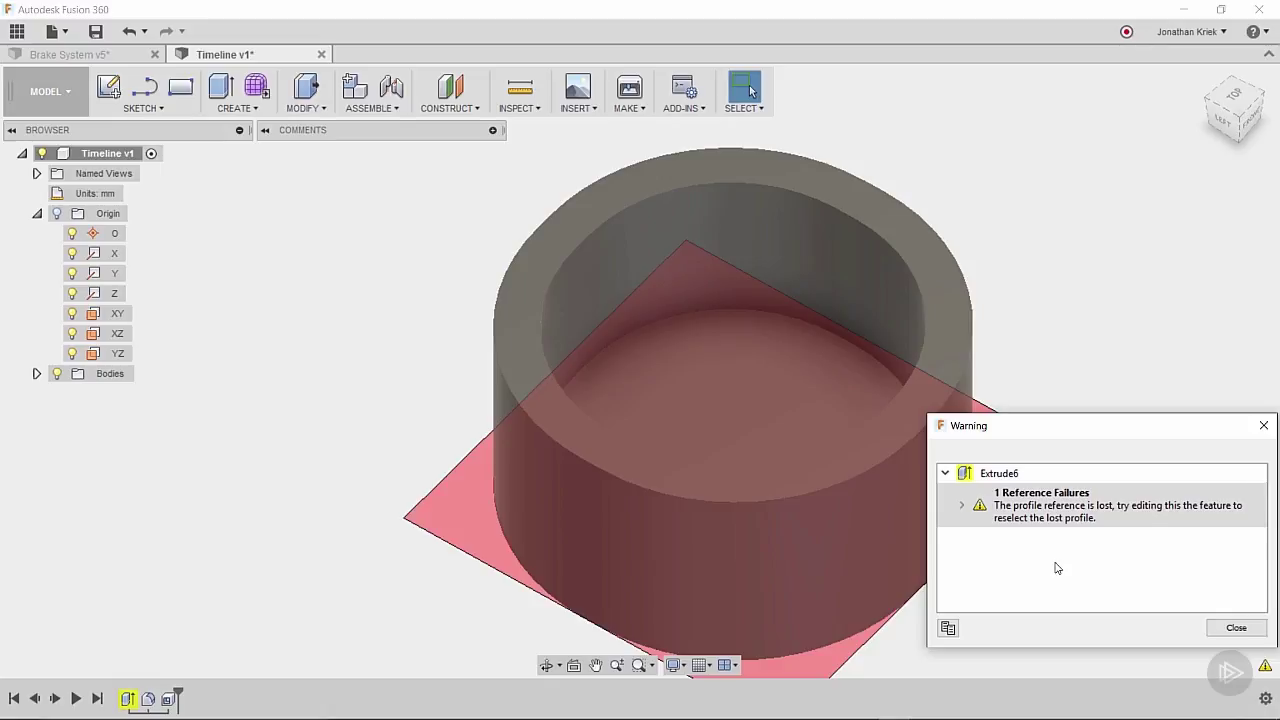
left_click(1236, 627)
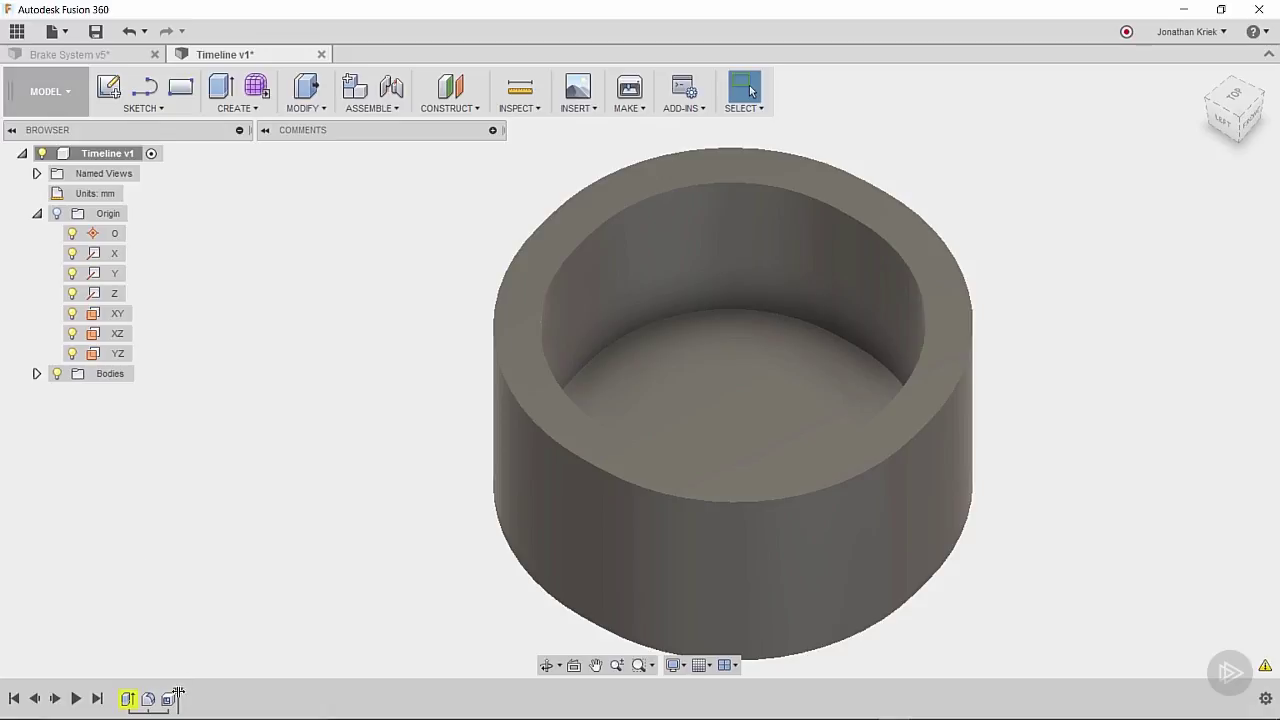
Roll the history back before the extrude and sketch a rectangle 30 mm wide by 20 mm high on the horizontal origin plane
left_click_drag(178, 697, 118, 699)
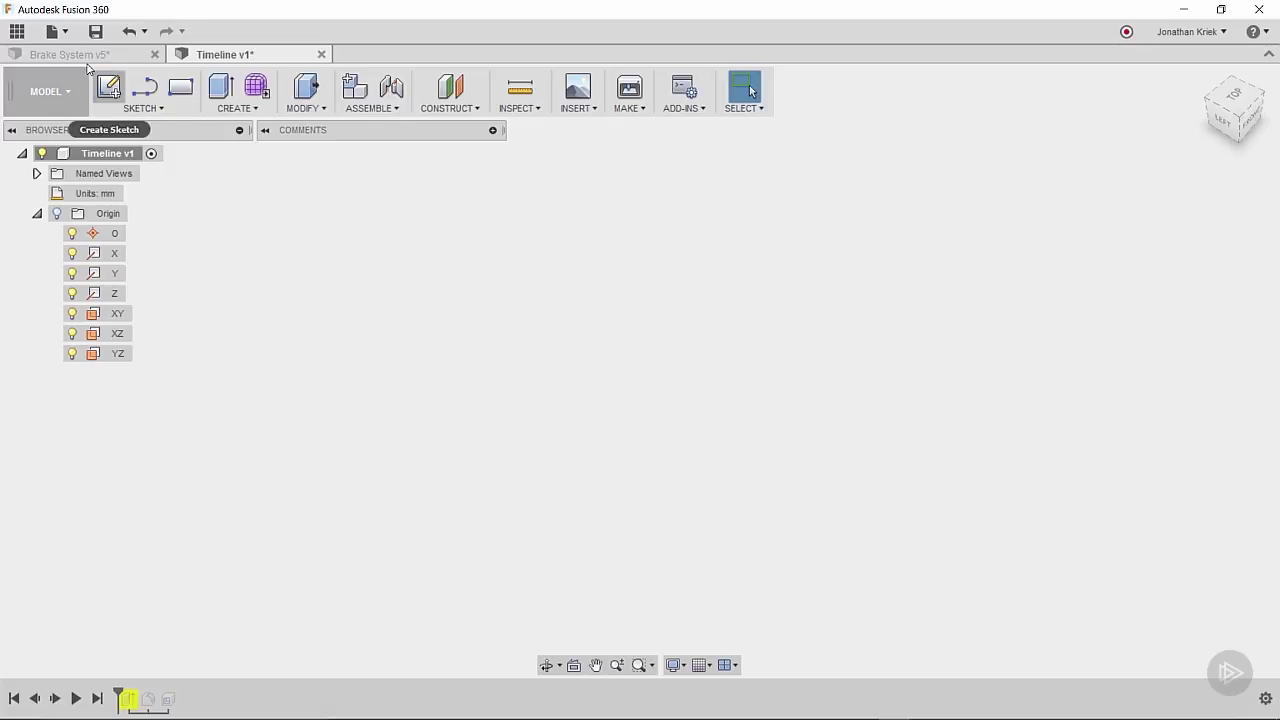
left_click(108, 88)
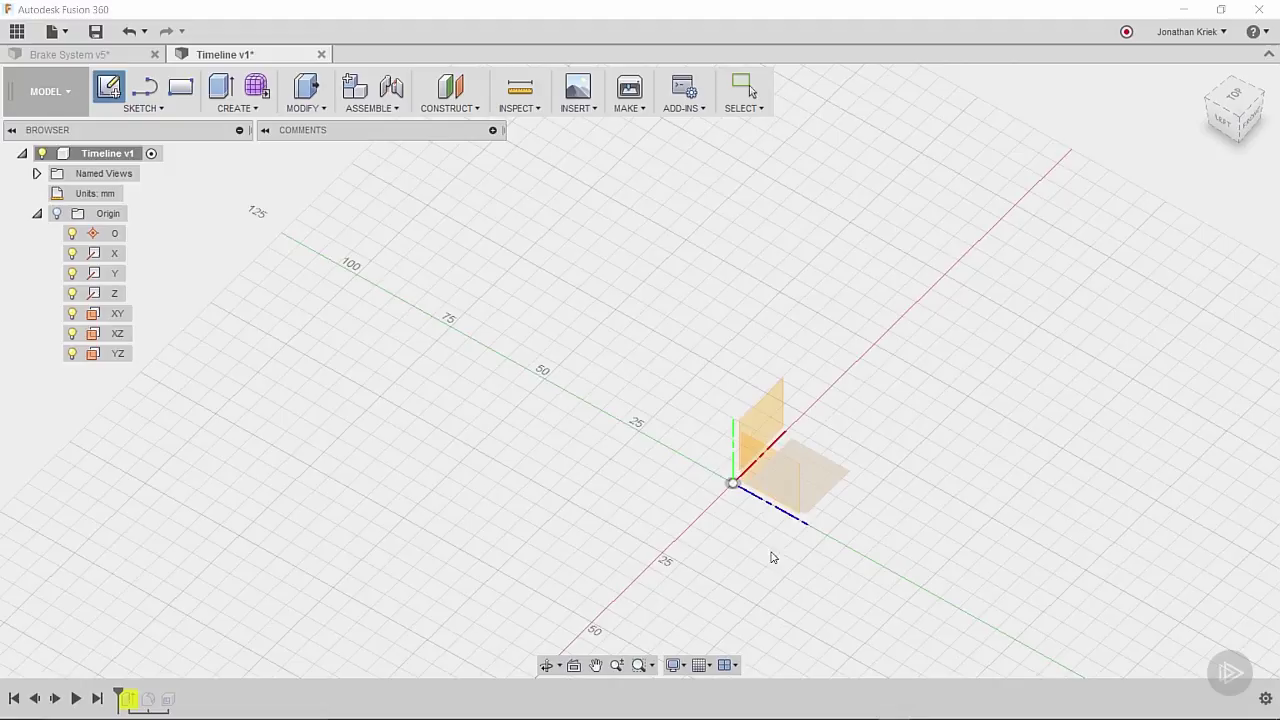
left_click(818, 492)
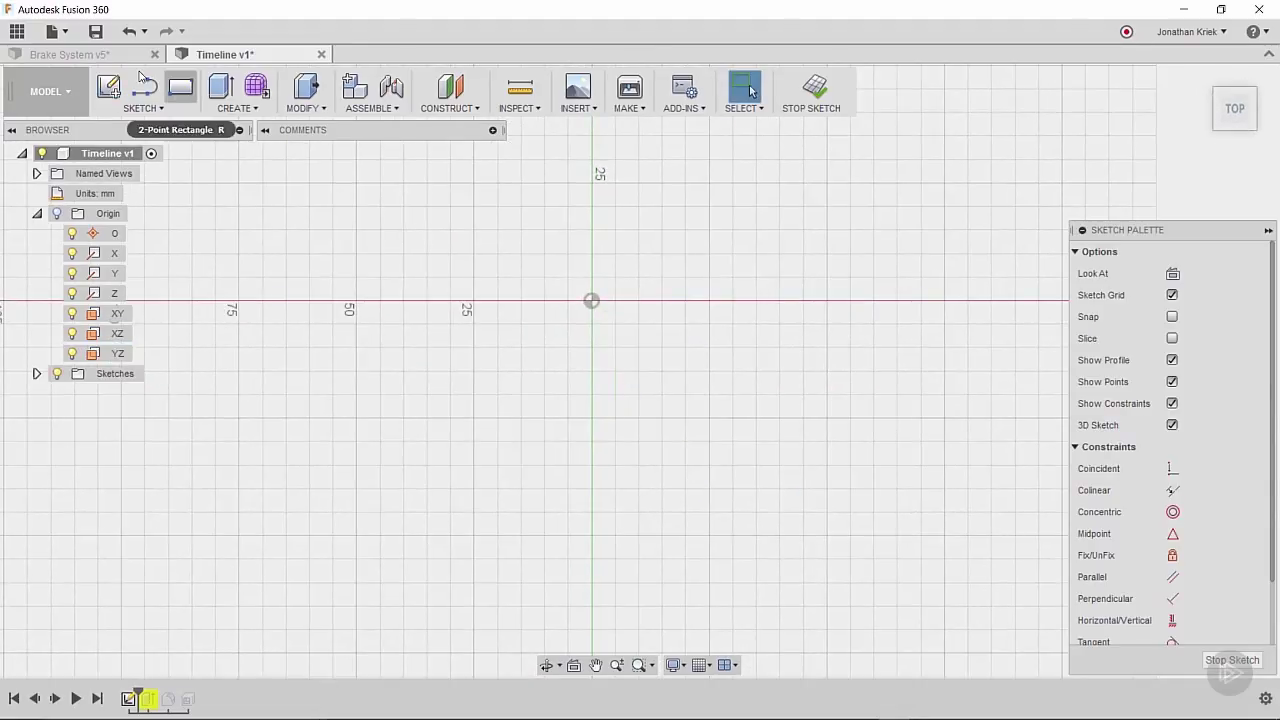
left_click(180, 87)
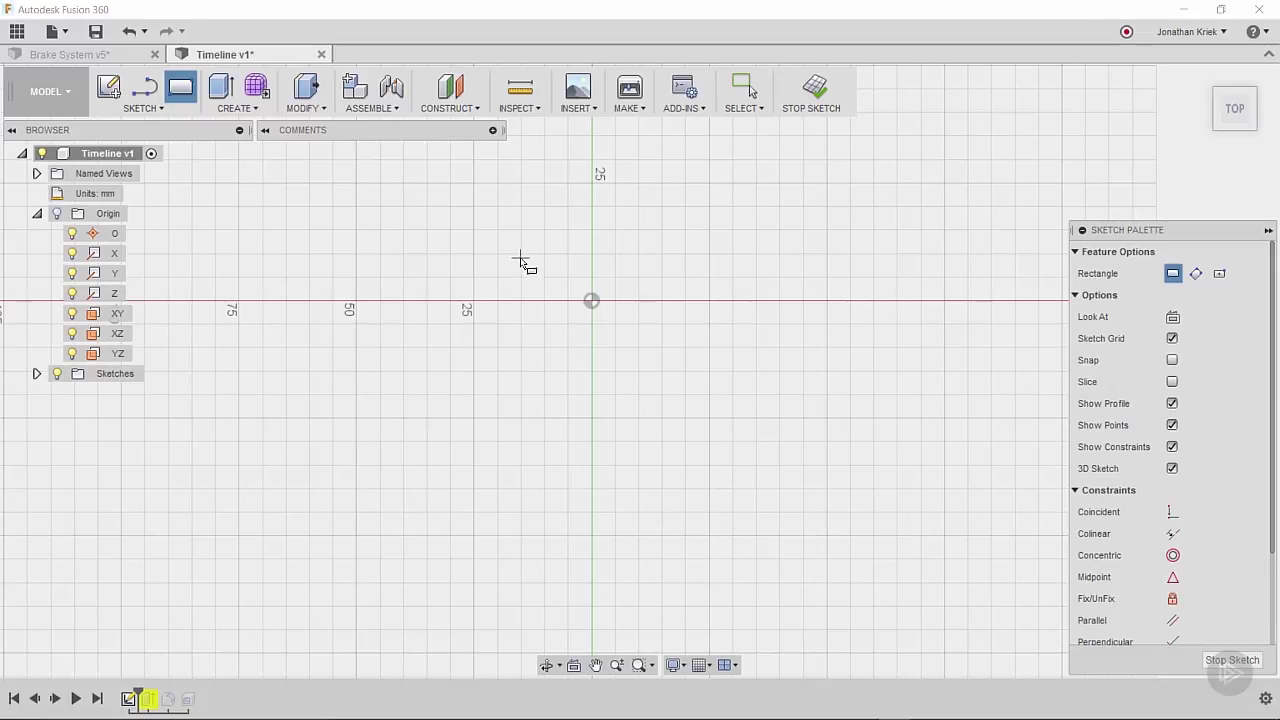
left_click(520, 258)
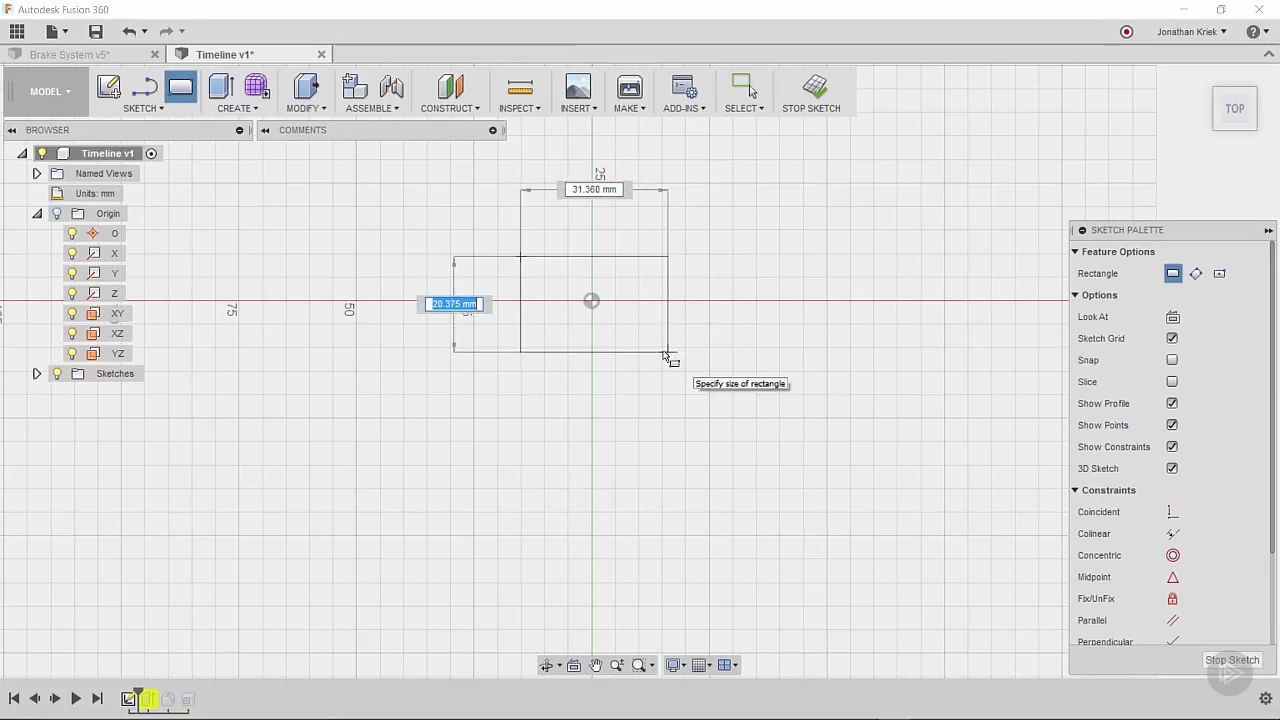
type("20")
key("Tab")
type("30")
key("Return")
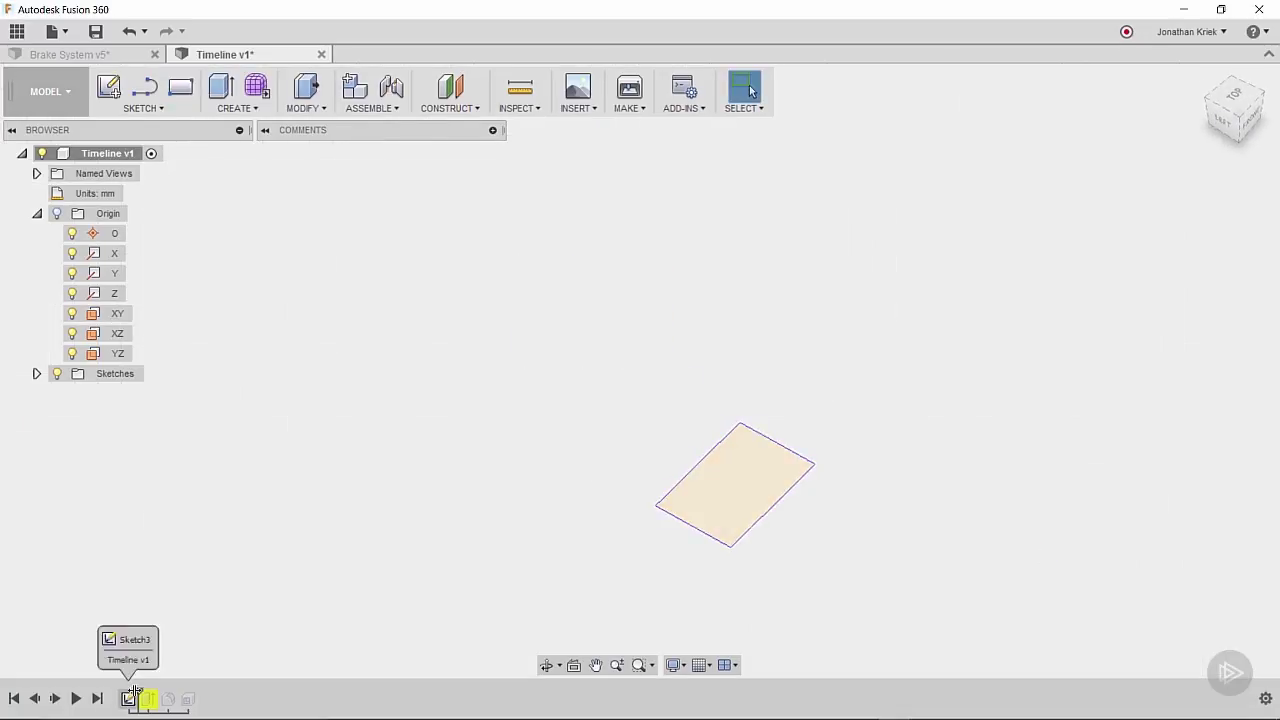
Roll the history forward past the extrude and edit it to use the new rectangle as its profile
left_click_drag(152, 692, 158, 692)
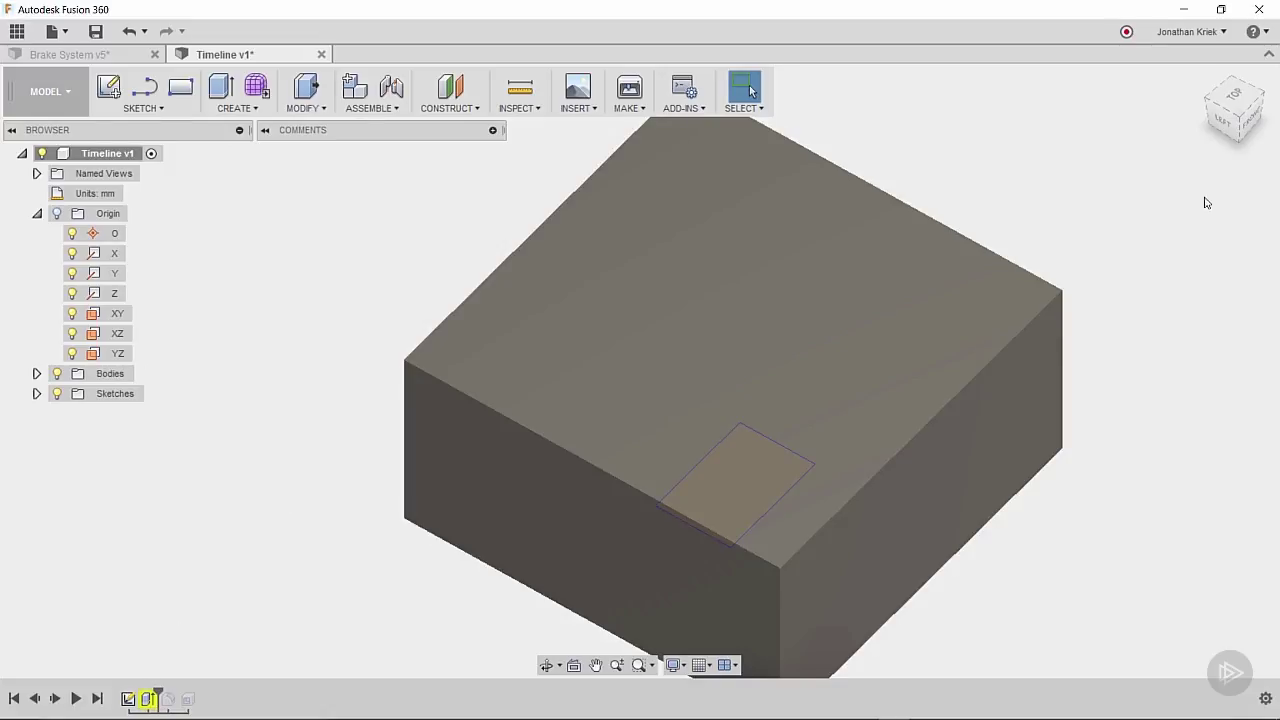
left_click(1234, 98)
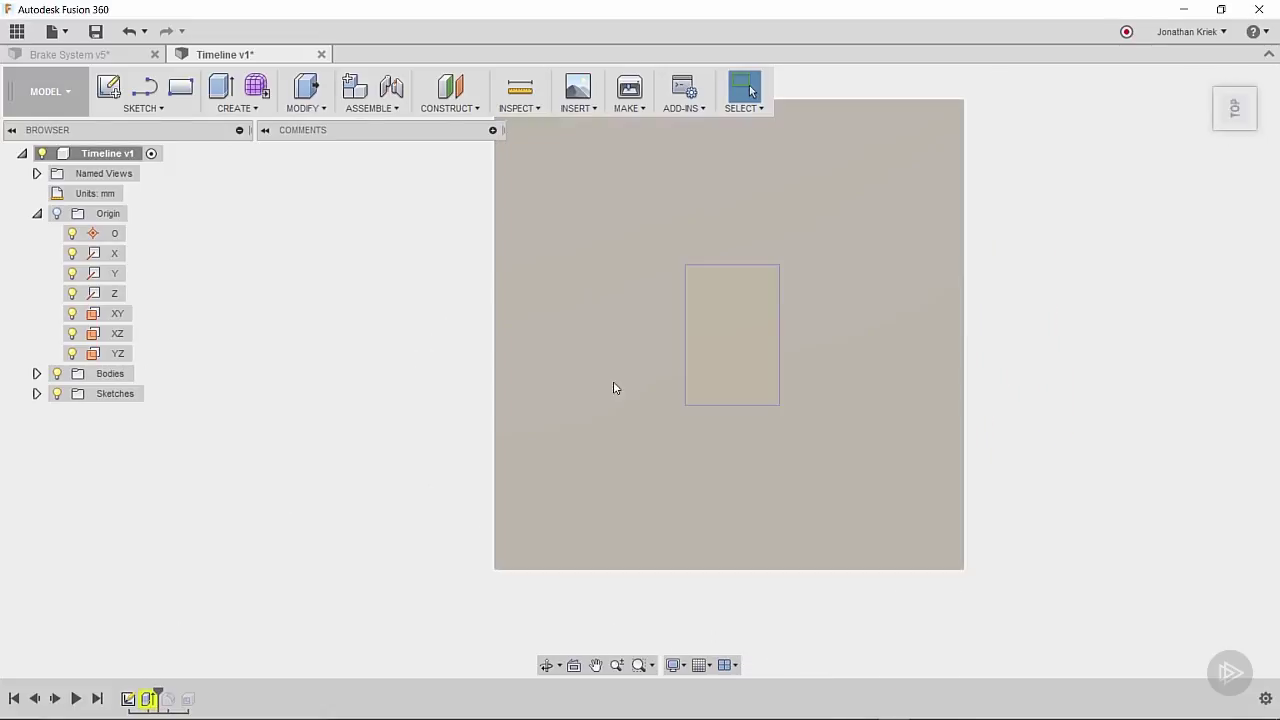
scroll(580, 440, "down", 2)
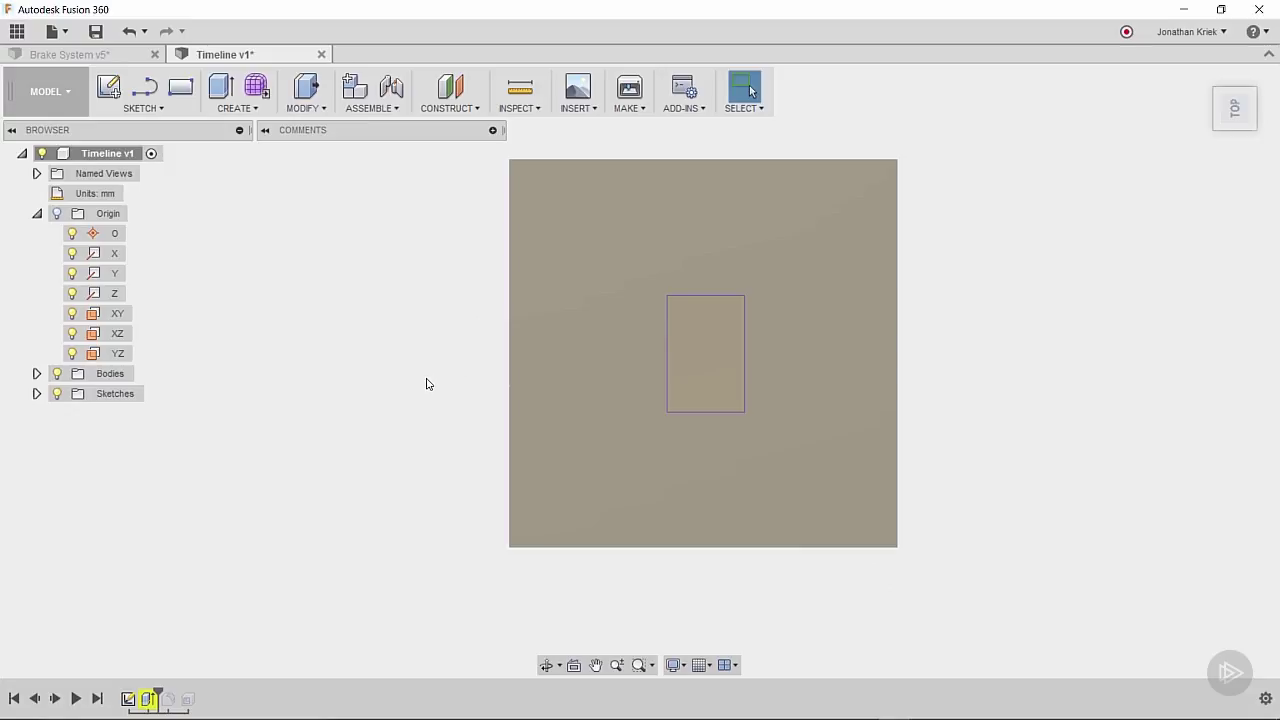
right_click(150, 698)
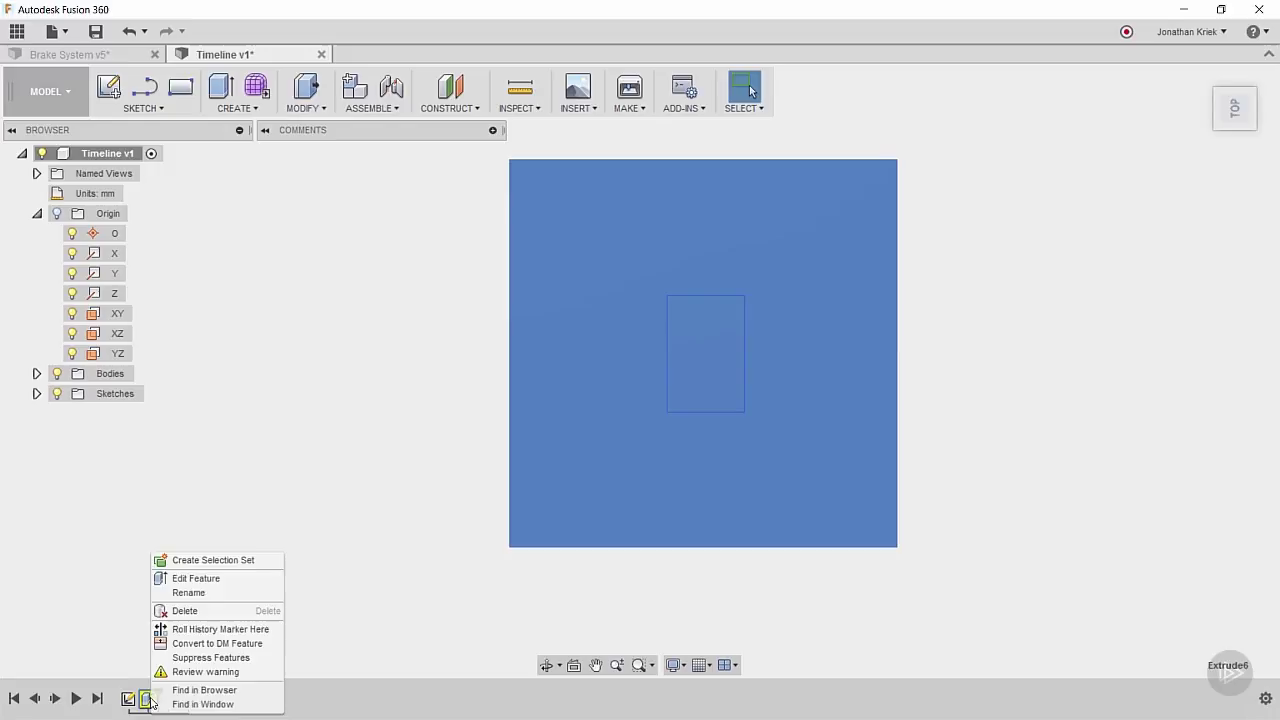
left_click(212, 580)
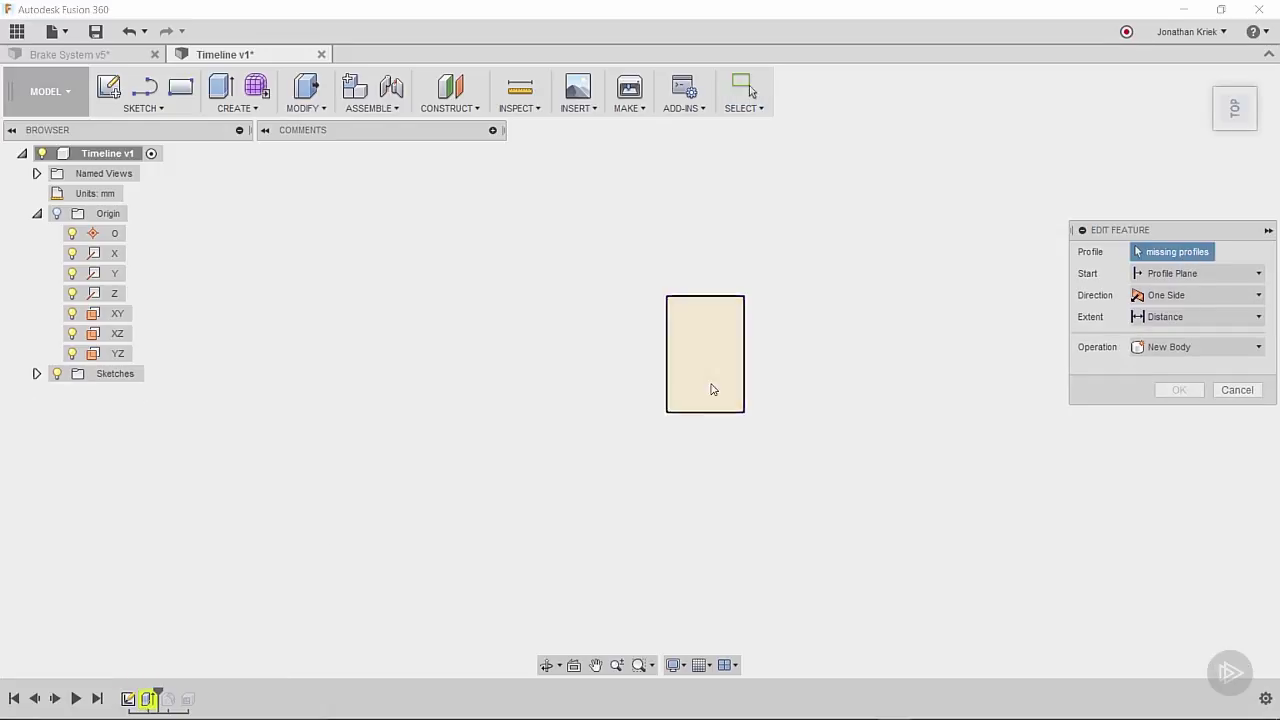
left_click(711, 378)
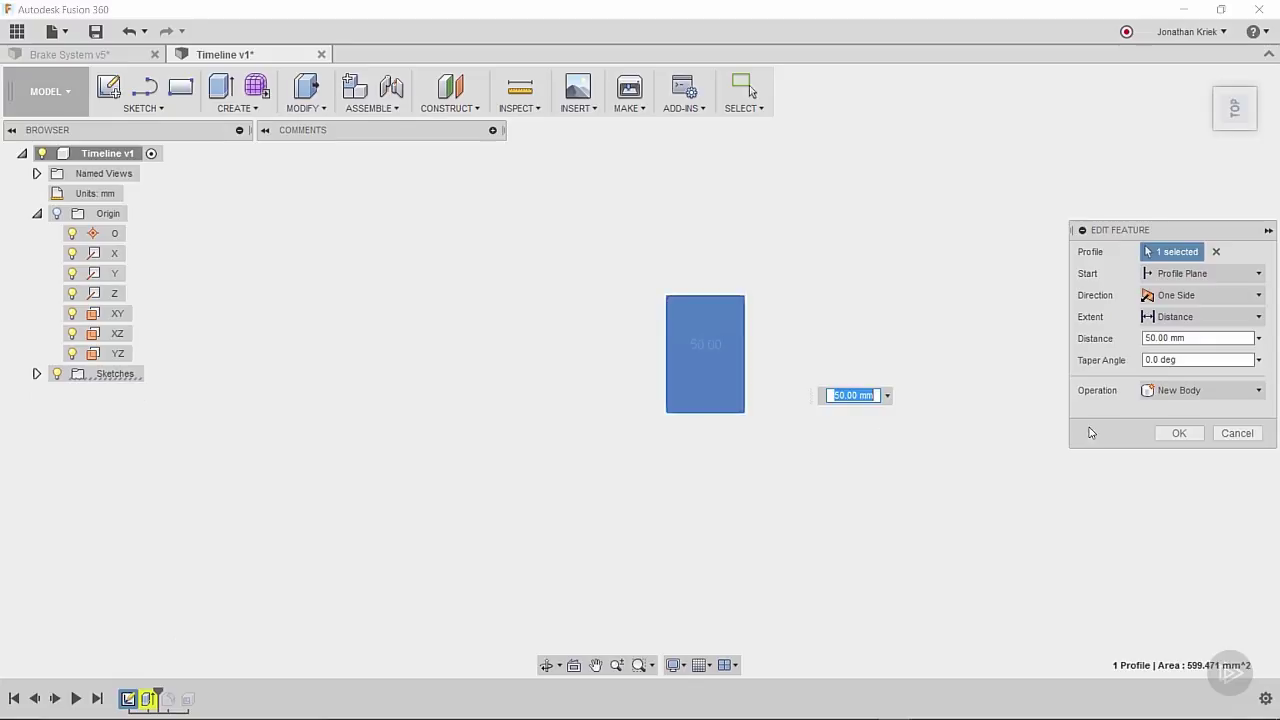
left_click(1179, 433)
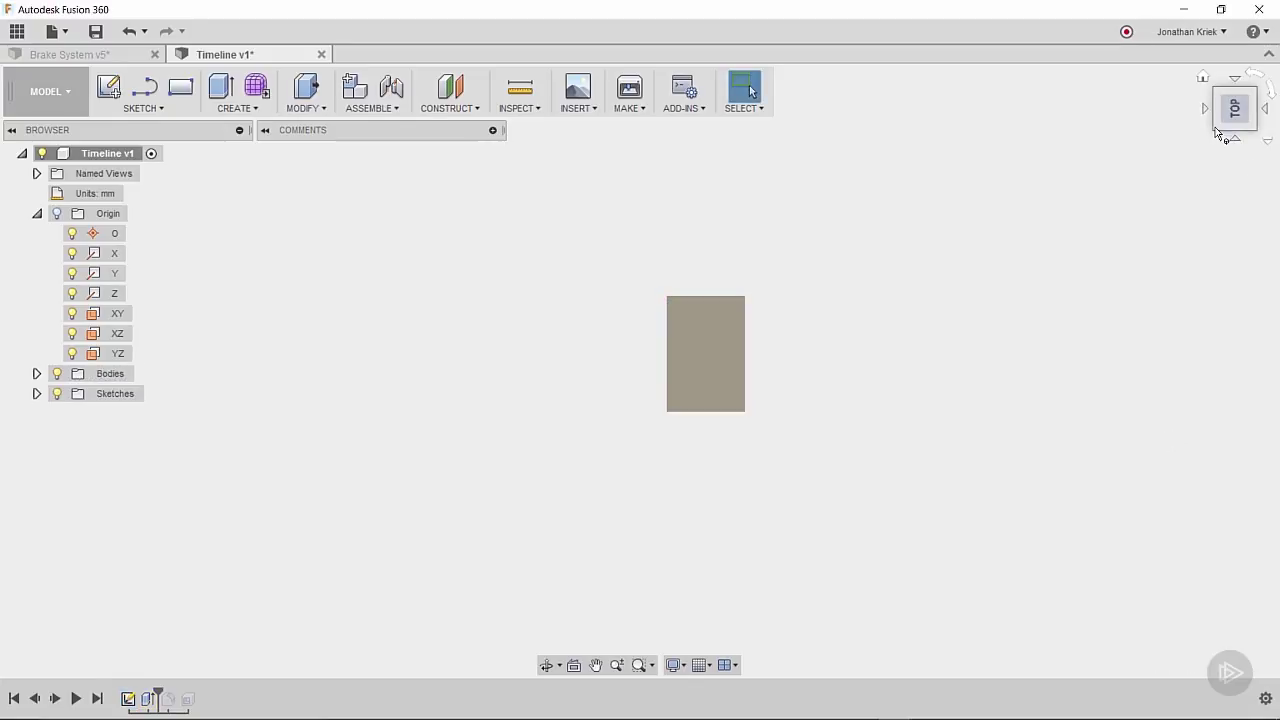
Roll the history forward past the fillet and examine the details of its error
key("F6")
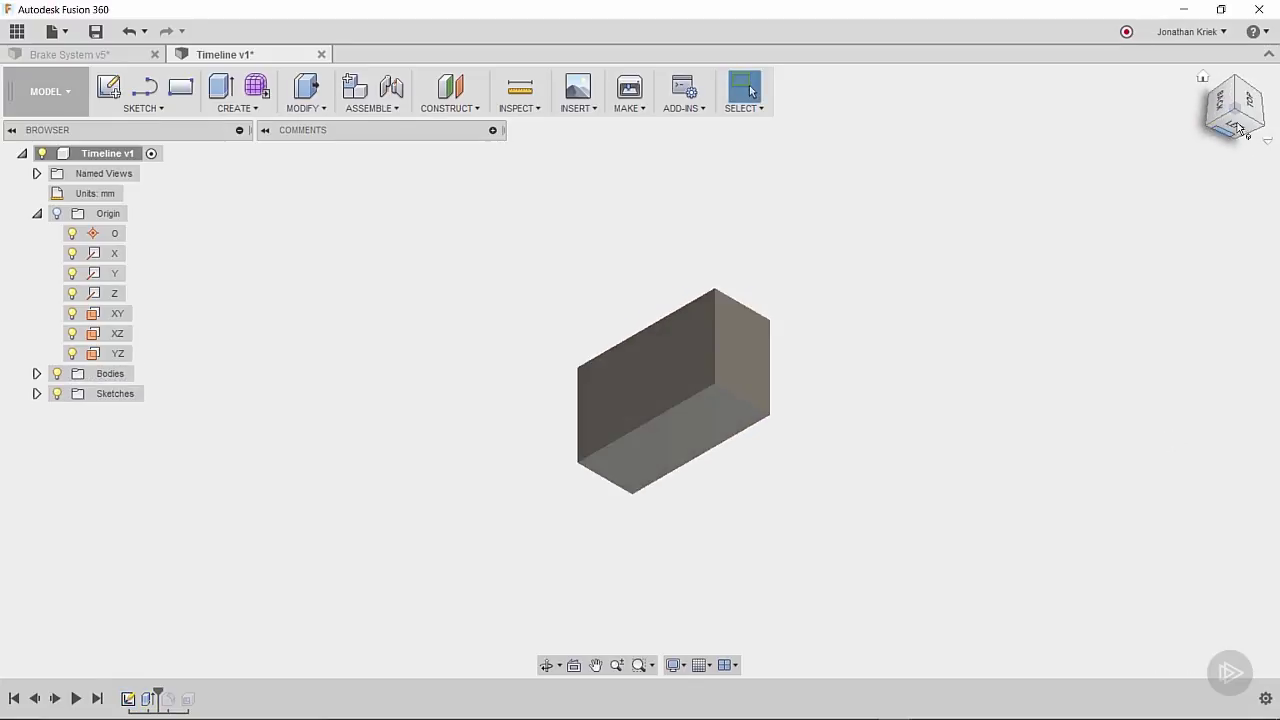
left_click_drag(1252, 118, 1194, 108)
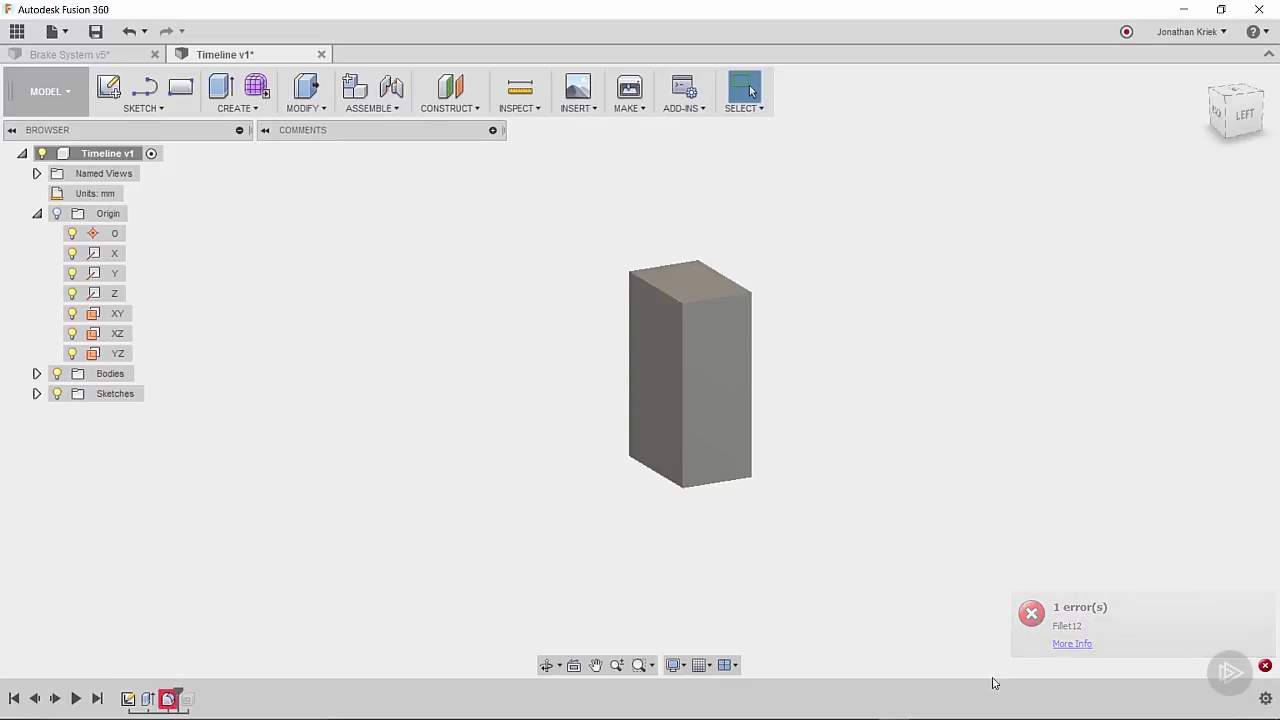
left_click(1070, 645)
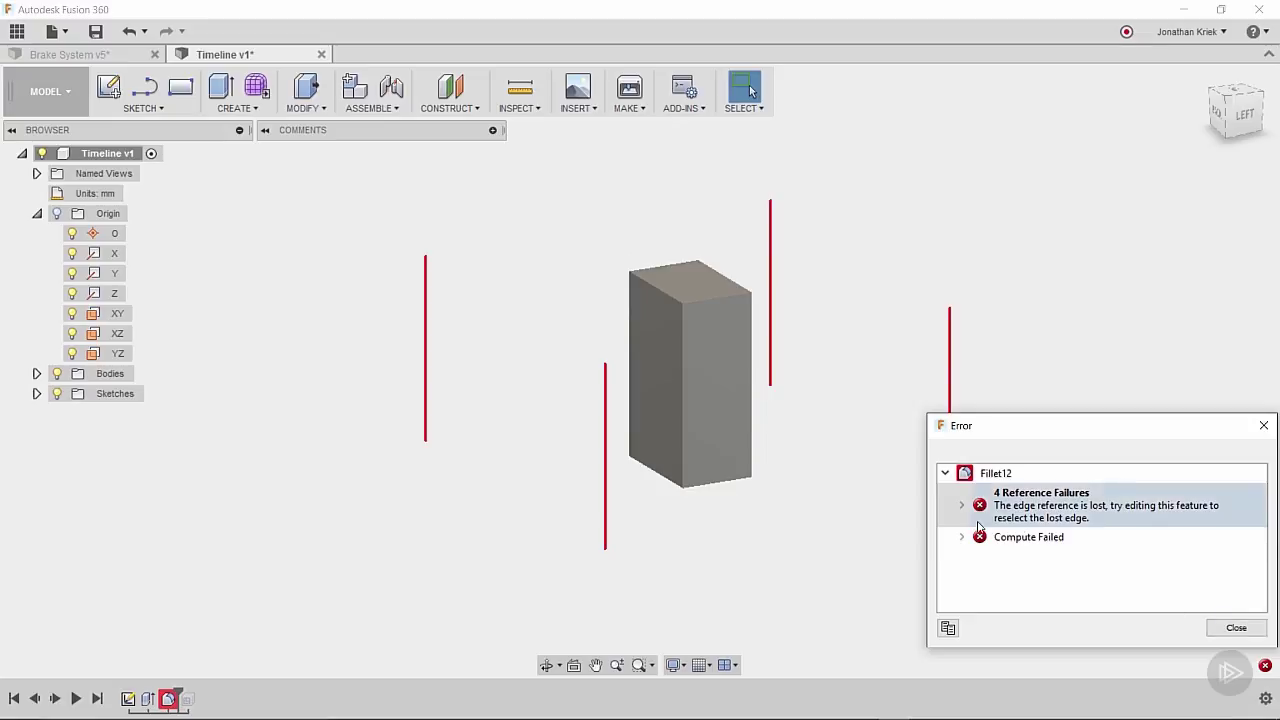
left_click(166, 698)
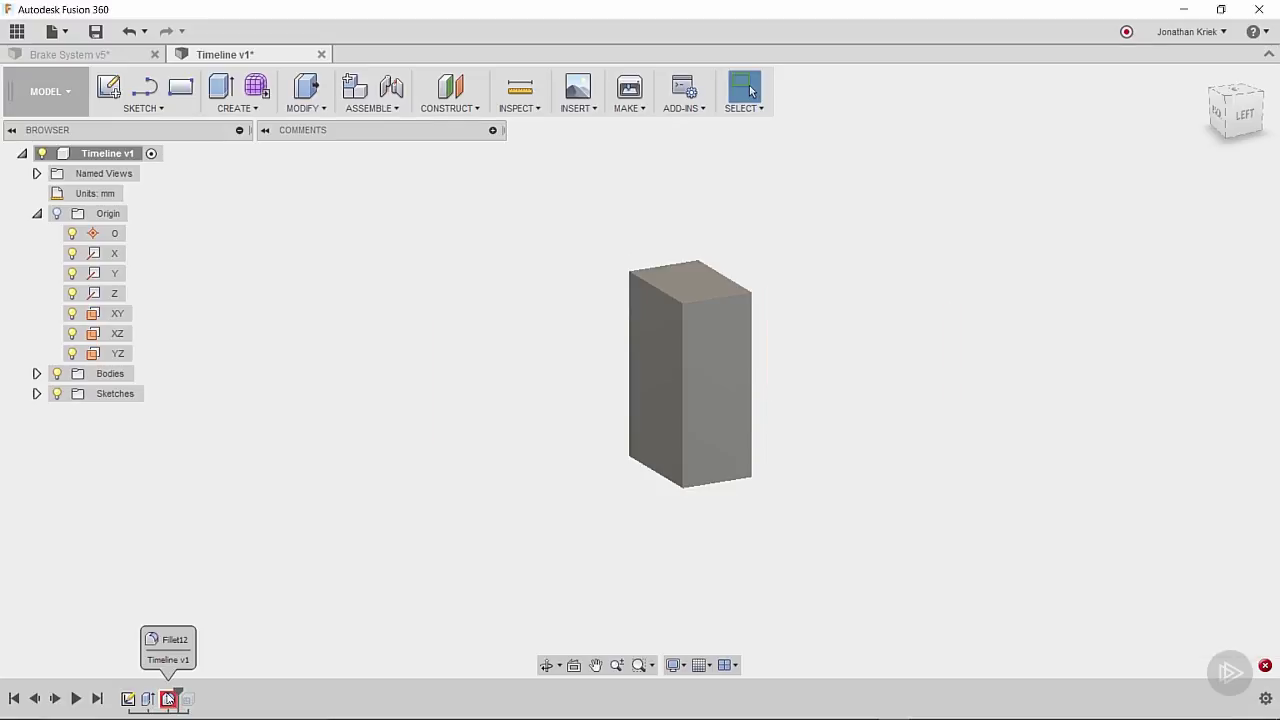
Edit the failed fillet and reselect the four vertical edges of the rectangular block
right_click(166, 698)
left_click(212, 578)
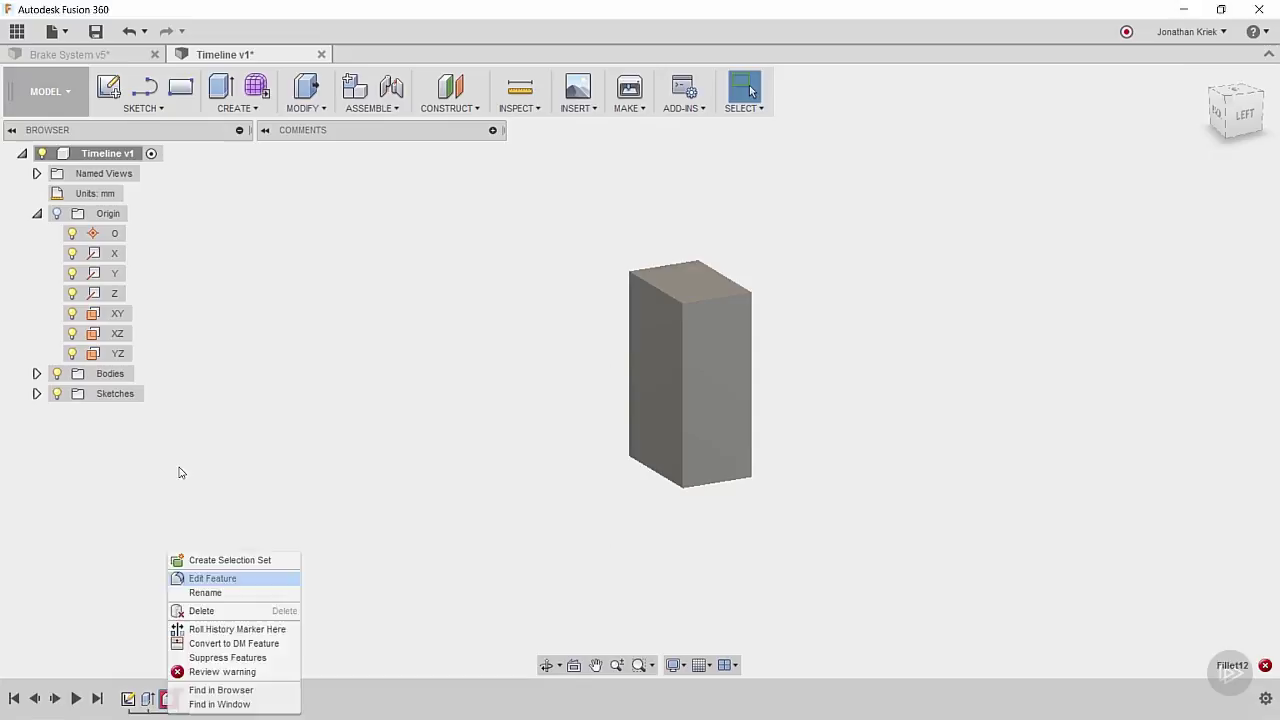
left_click(630, 324)
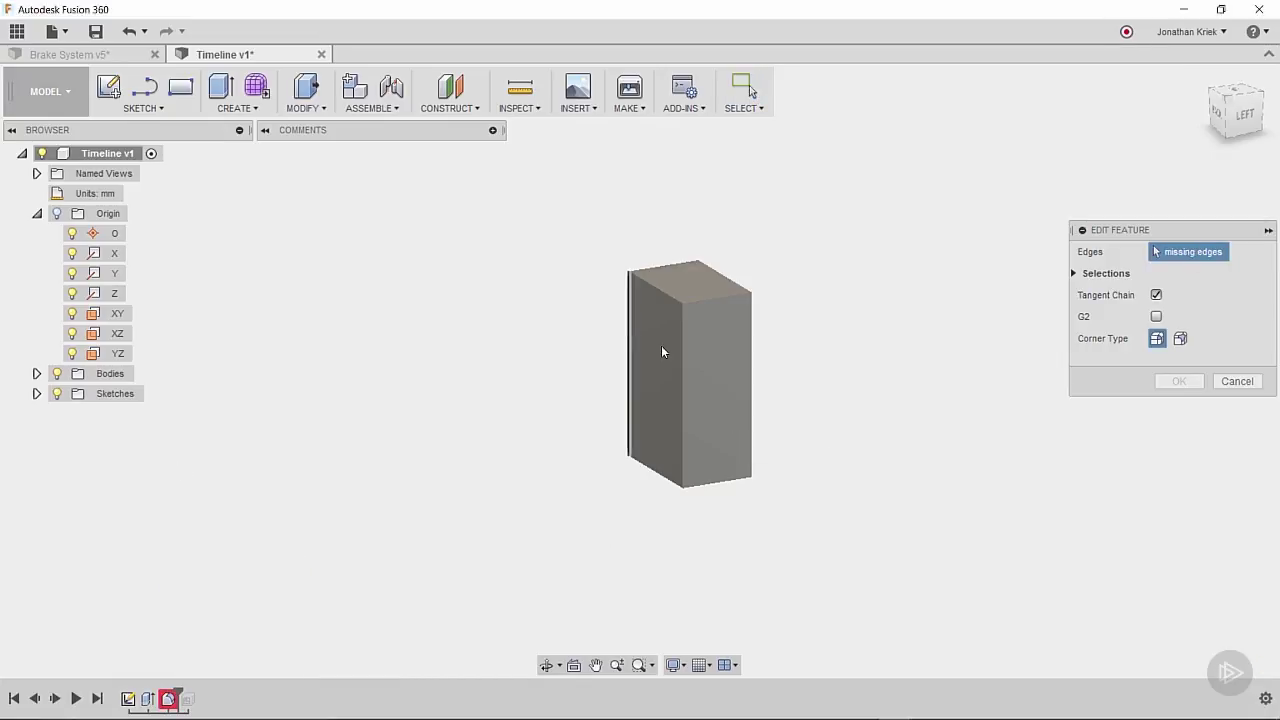
left_click(684, 455)
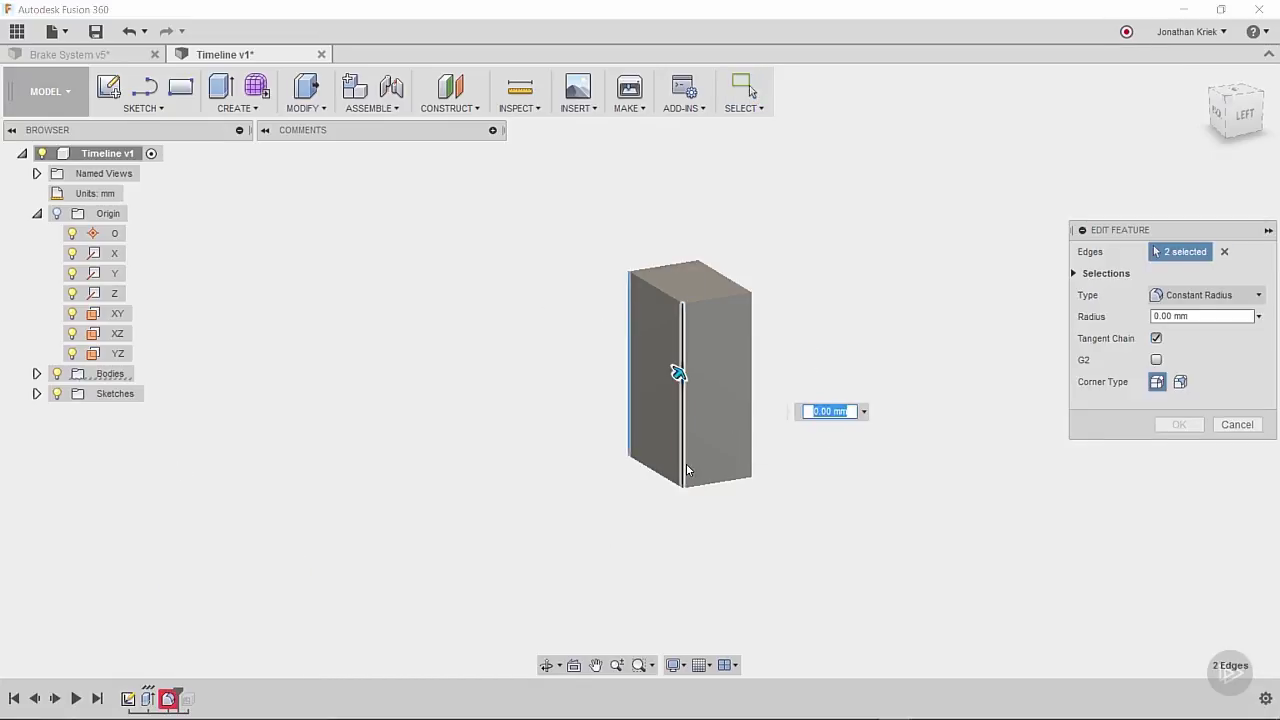
left_click(752, 382)
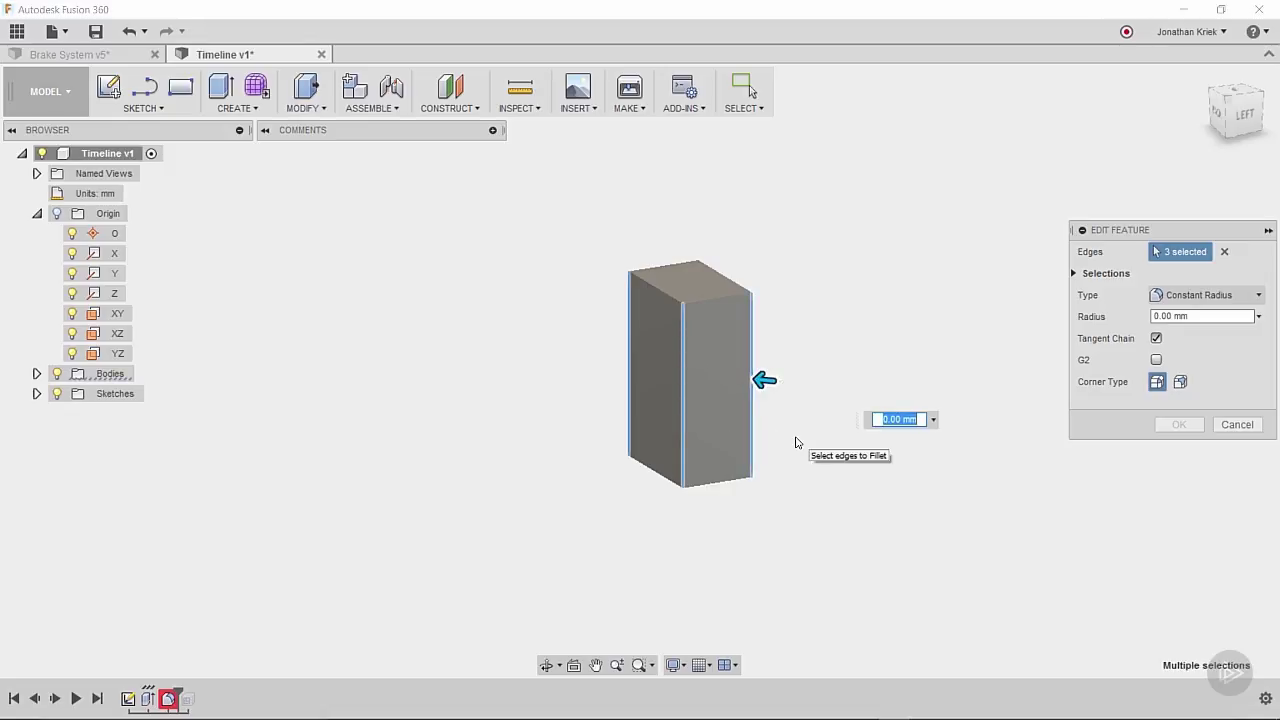
left_click(1245, 113)
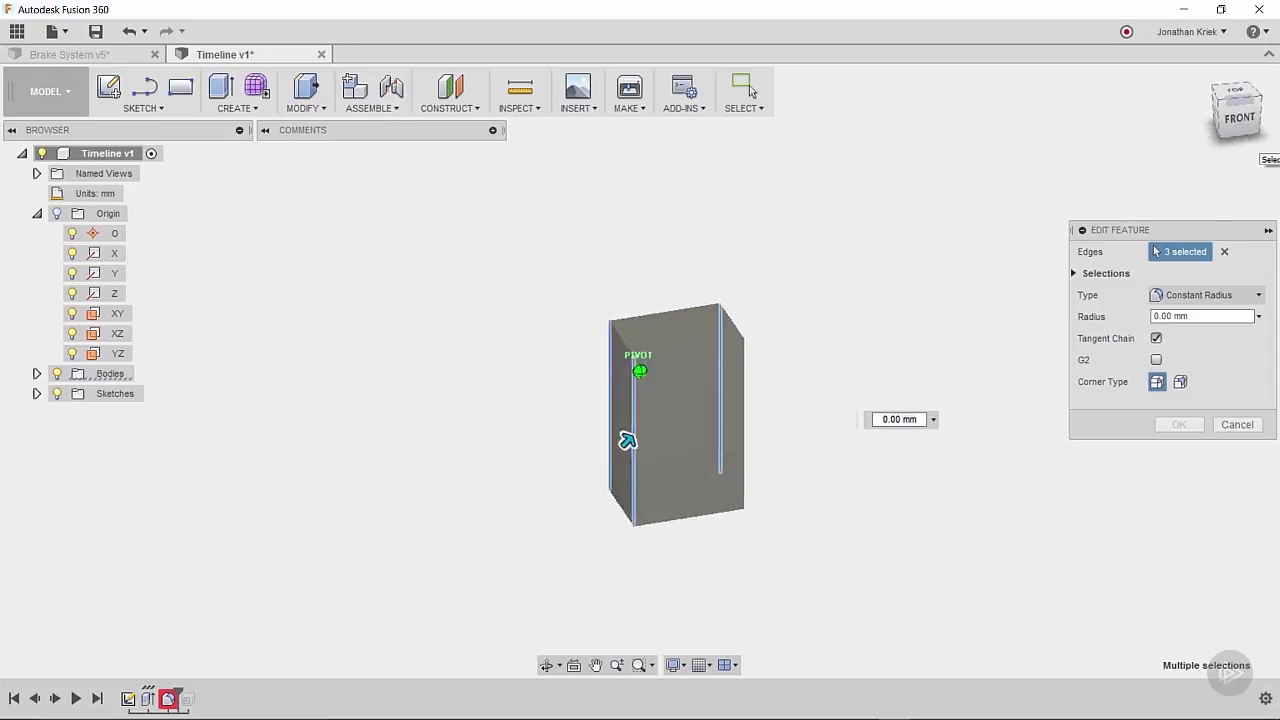
left_click(1256, 90)
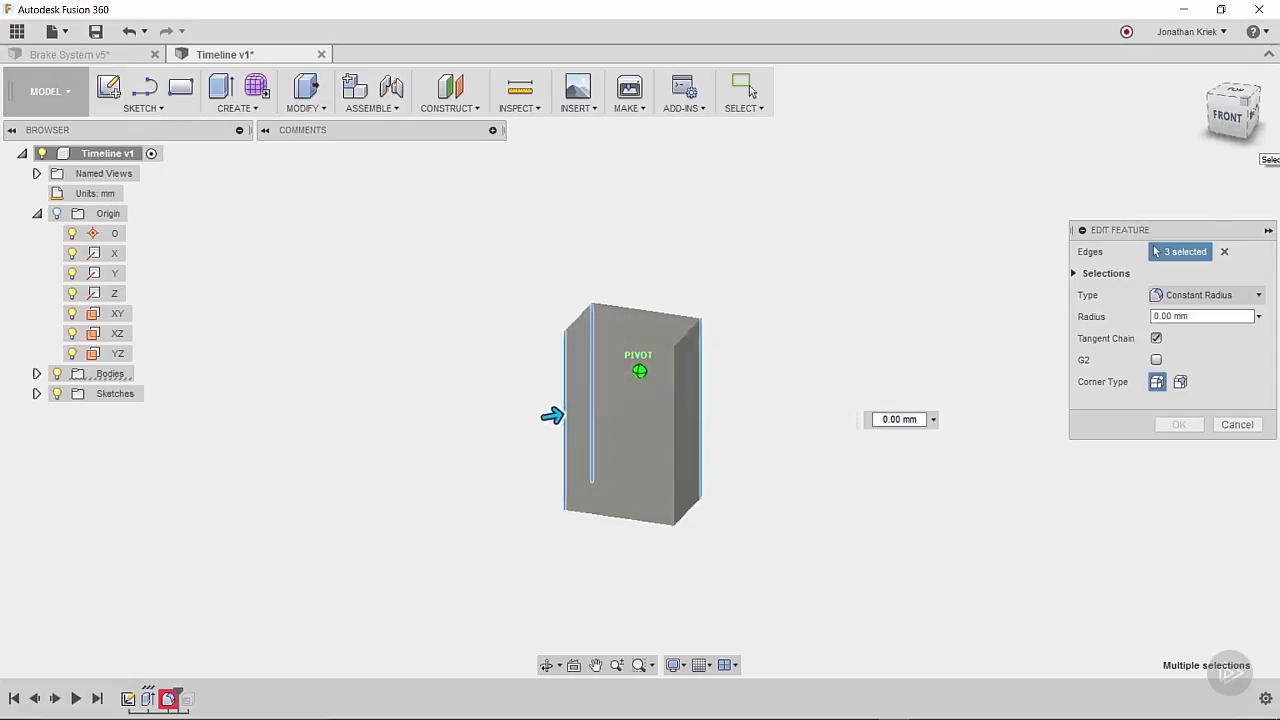
left_click(652, 405)
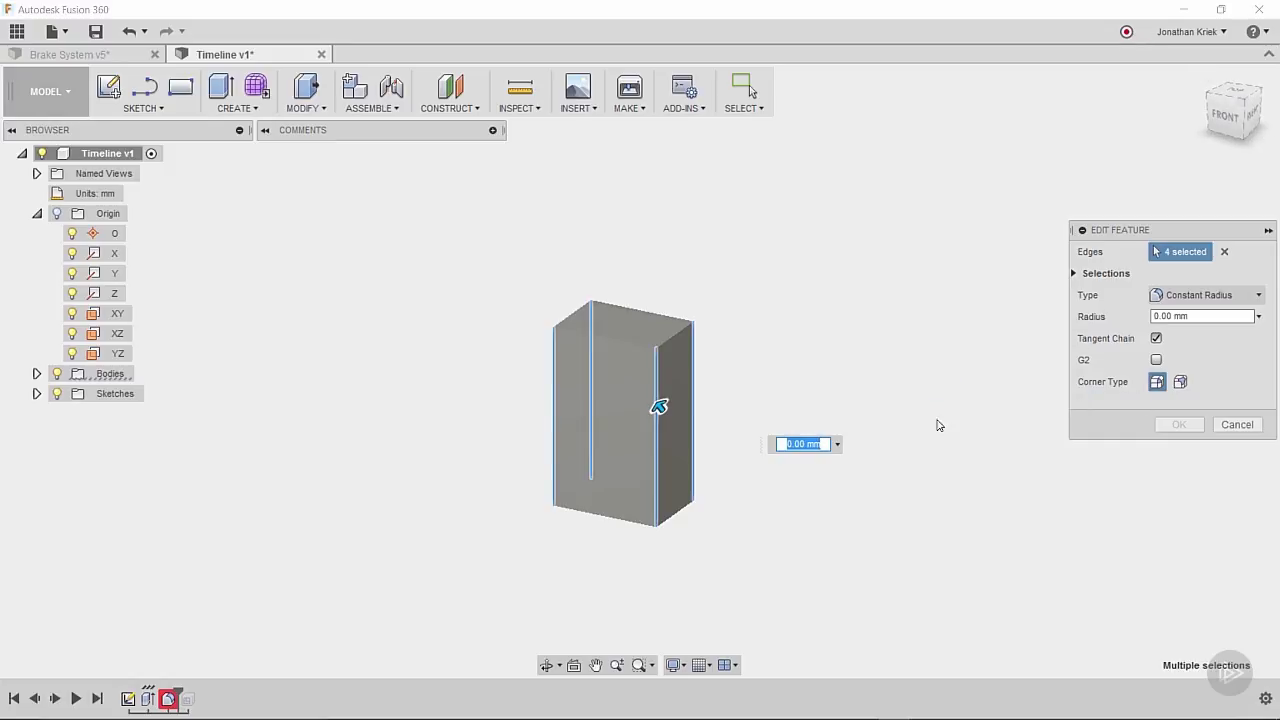
Set the fillet radius to 0.25 mm, roll the history to its end and inspect the block's upper face
left_click(1171, 315)
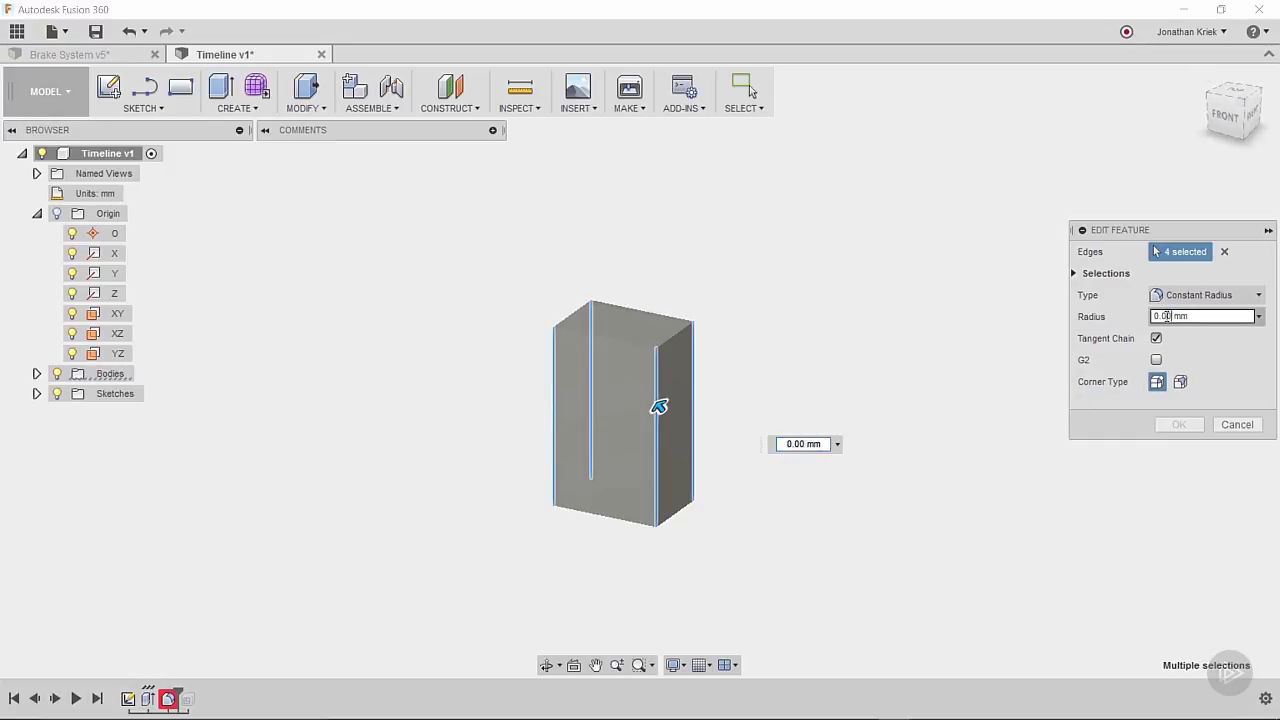
left_click_drag(1171, 315, 1100, 317)
type("25")
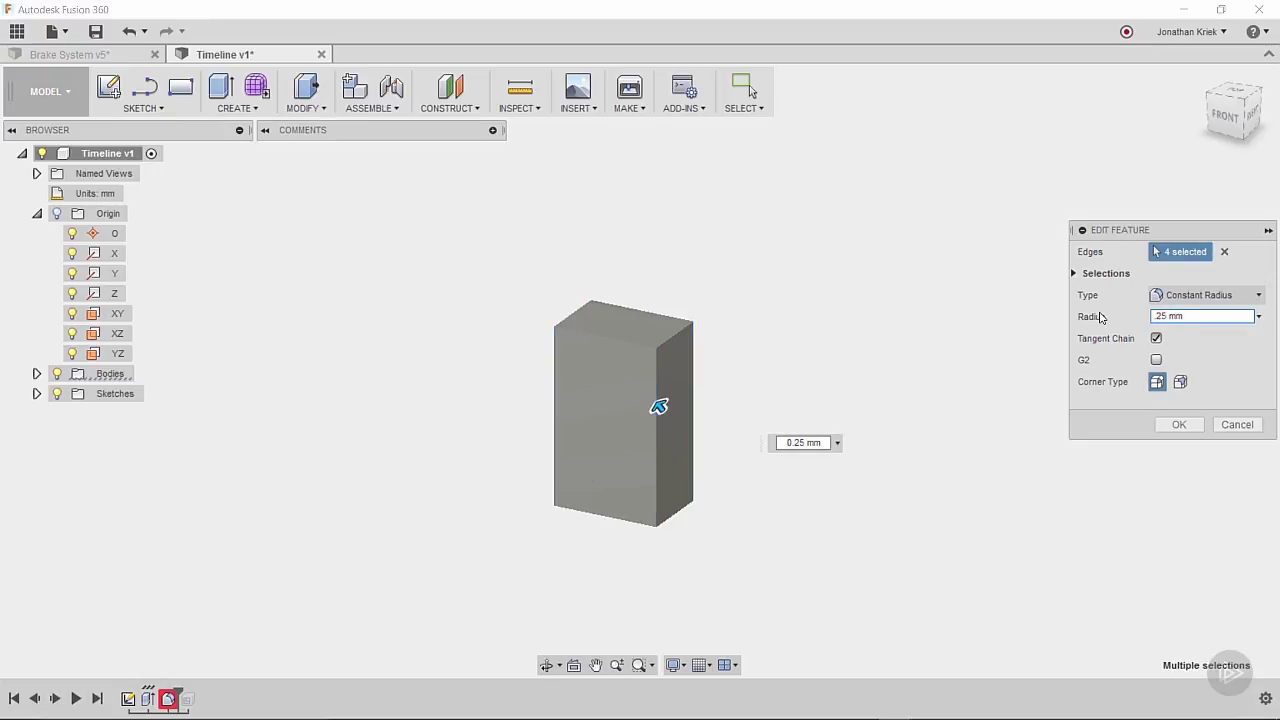
key("Return")
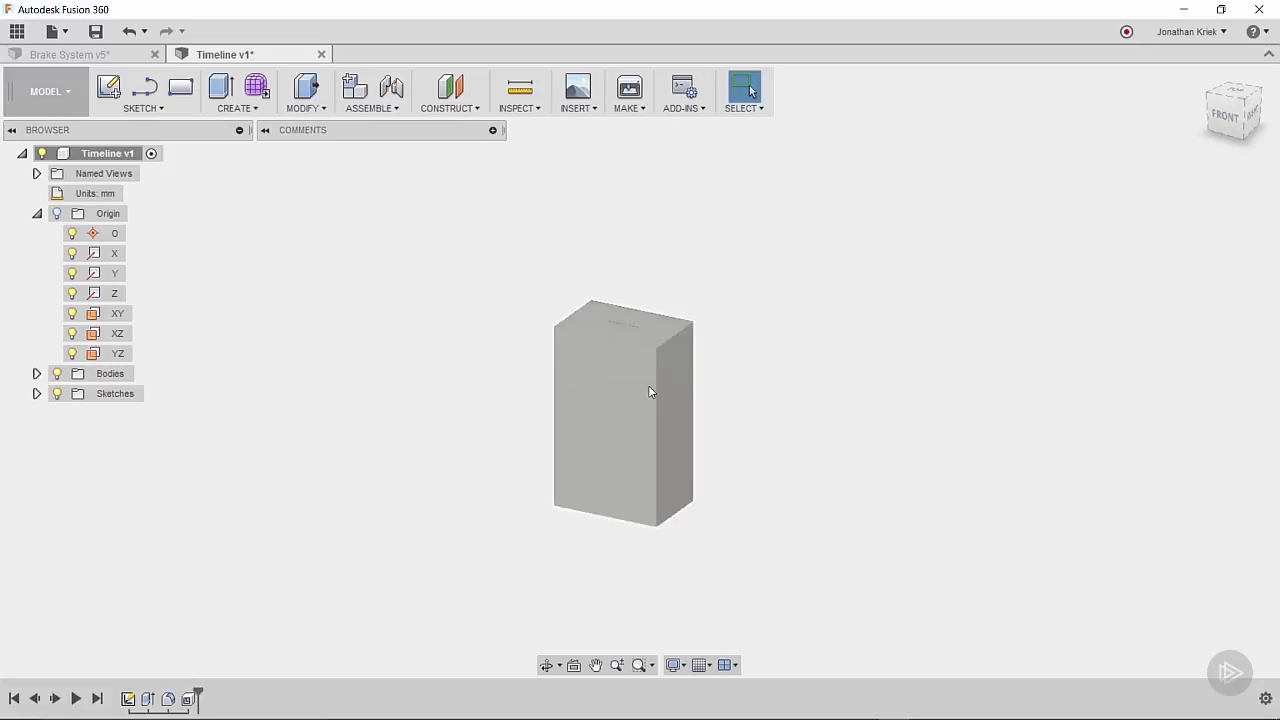
scroll(630, 320, "up", 8)
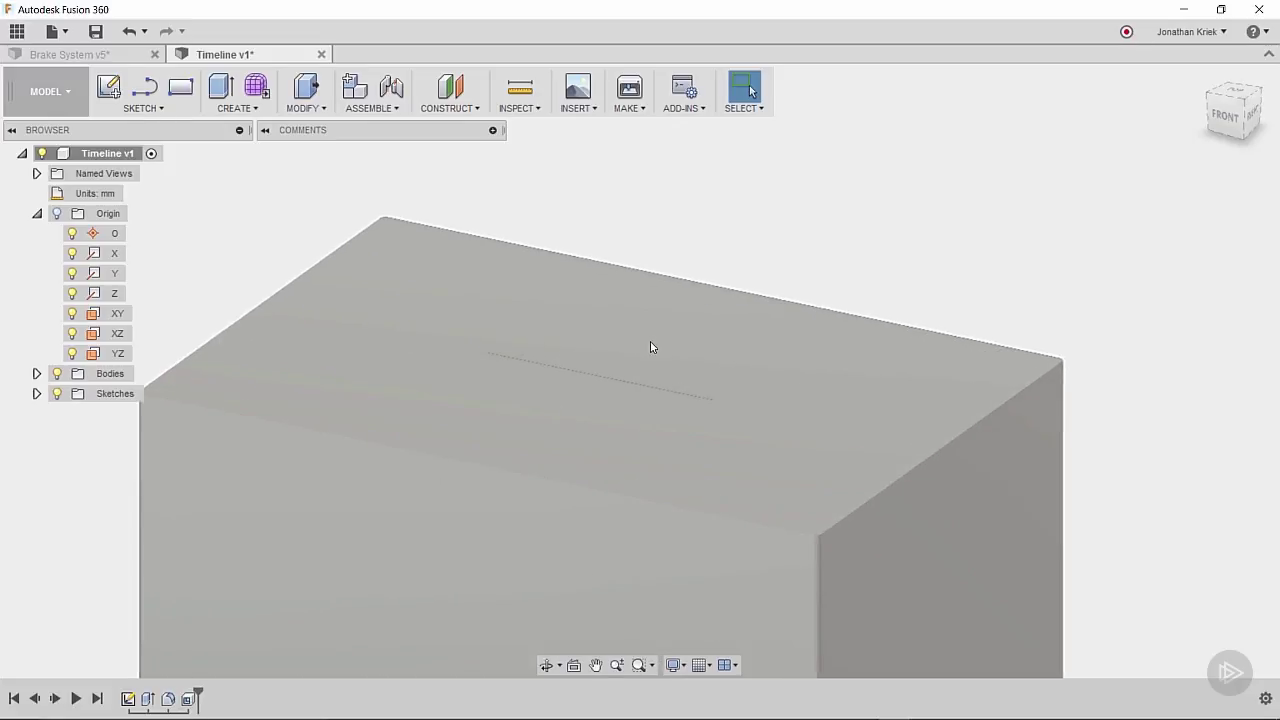
scroll(630, 345, "down", 5)
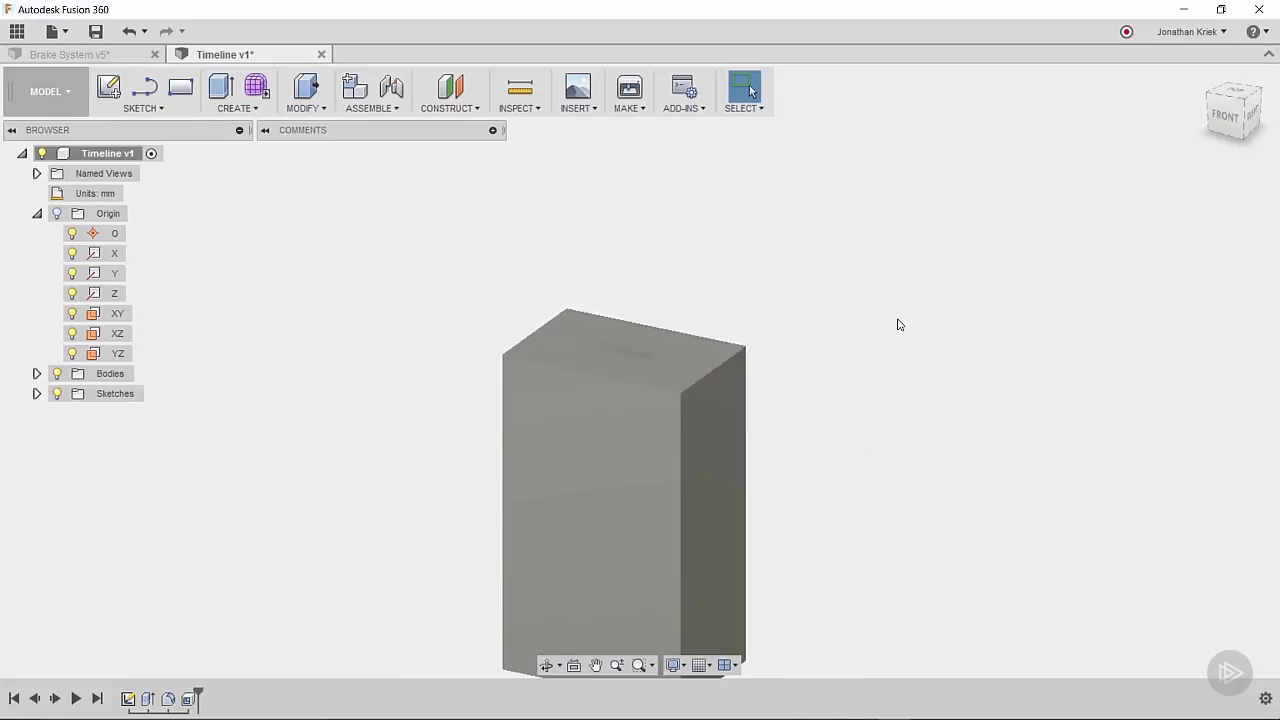
Edit the shell feature on the block's upper face and reduce its inside thickness to 2 mm
right_click(188, 698)
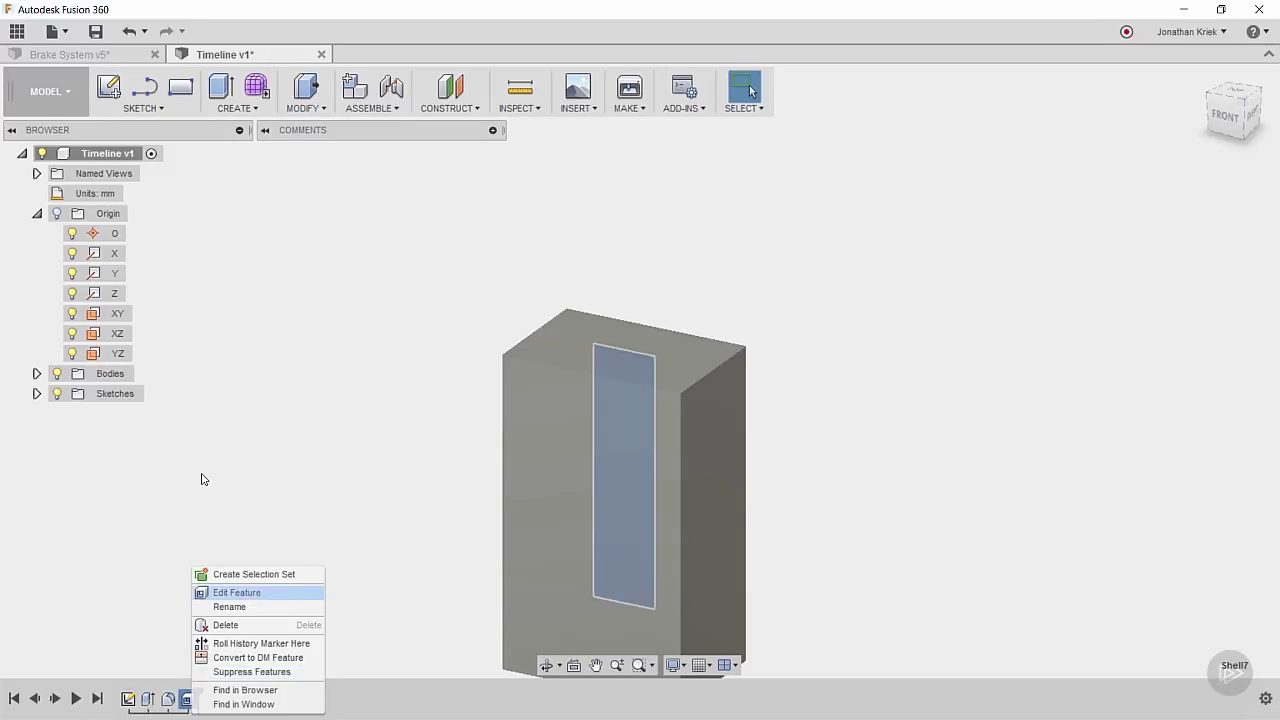
left_click(236, 592)
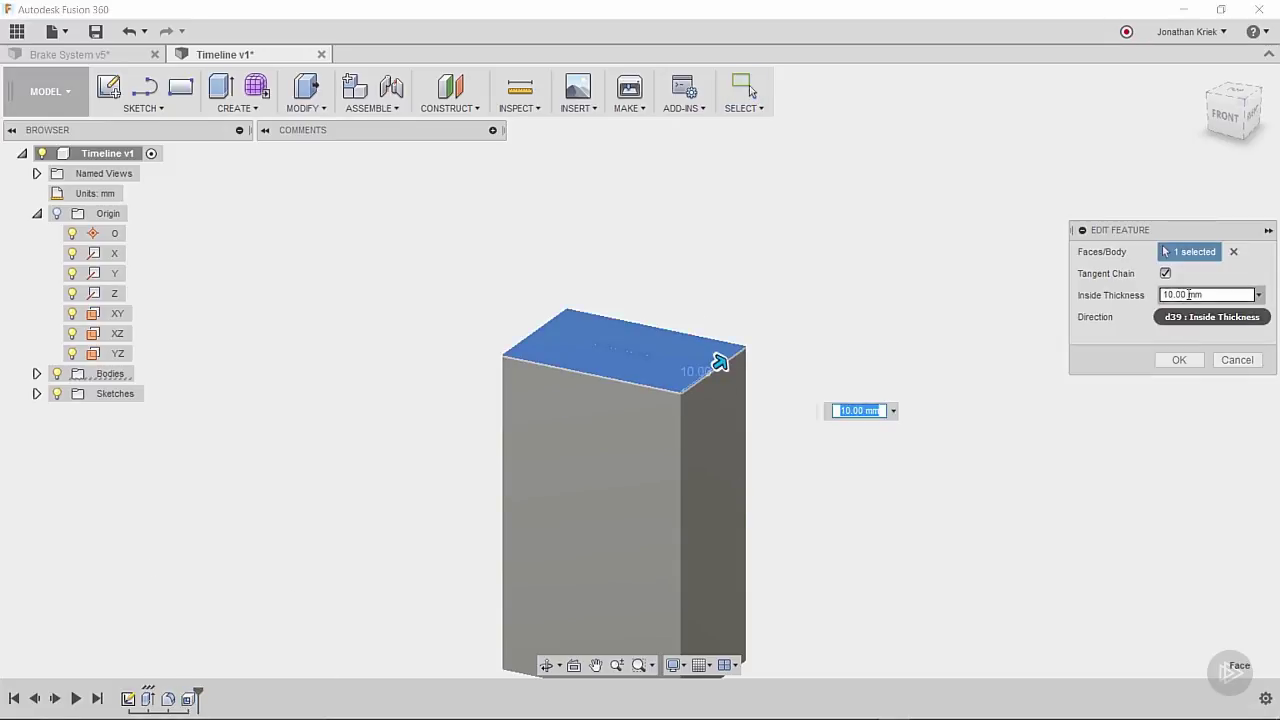
left_click_drag(718, 362, 688, 385)
left_click_drag(427, 409, 790, 324)
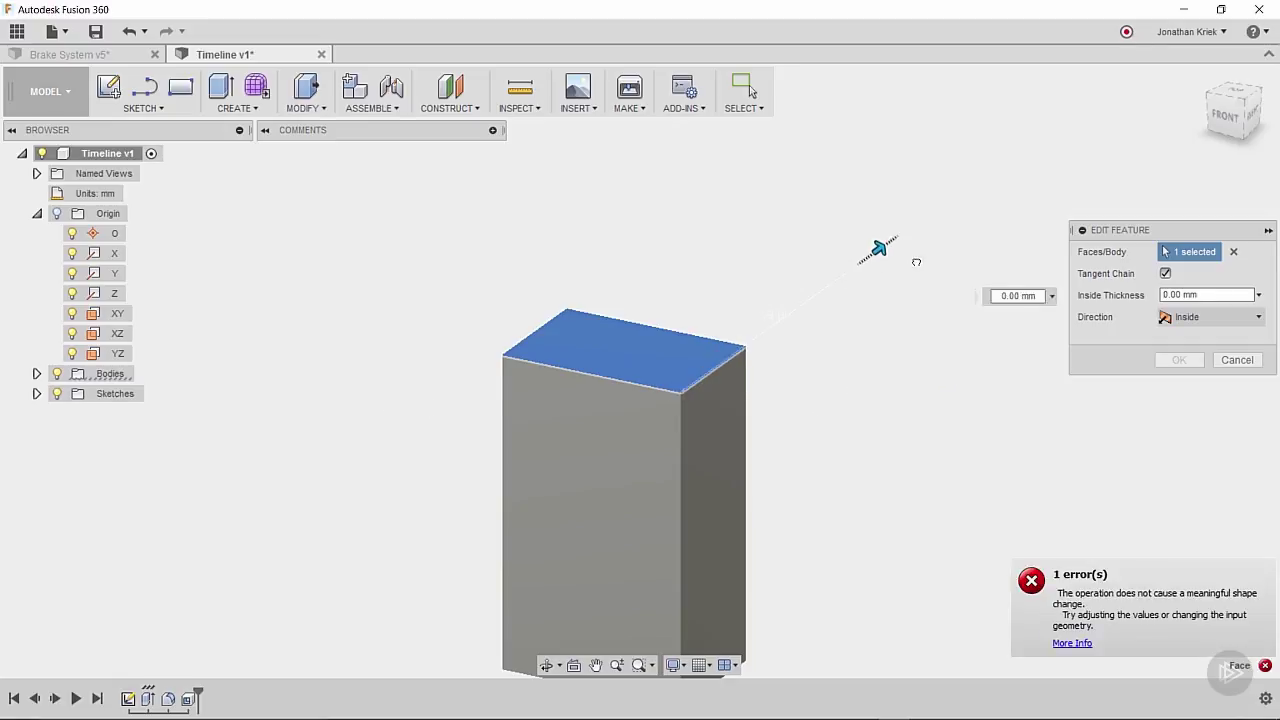
left_click_drag(880, 248, 688, 373)
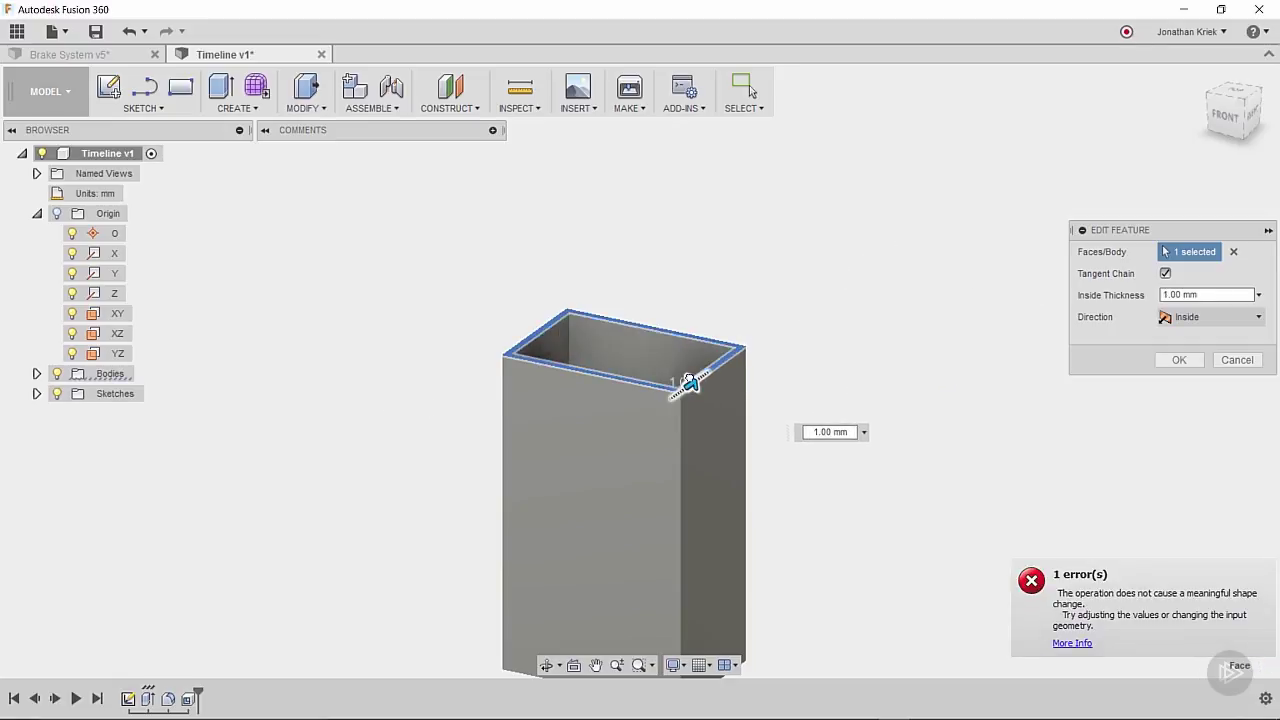
left_click(1181, 364)
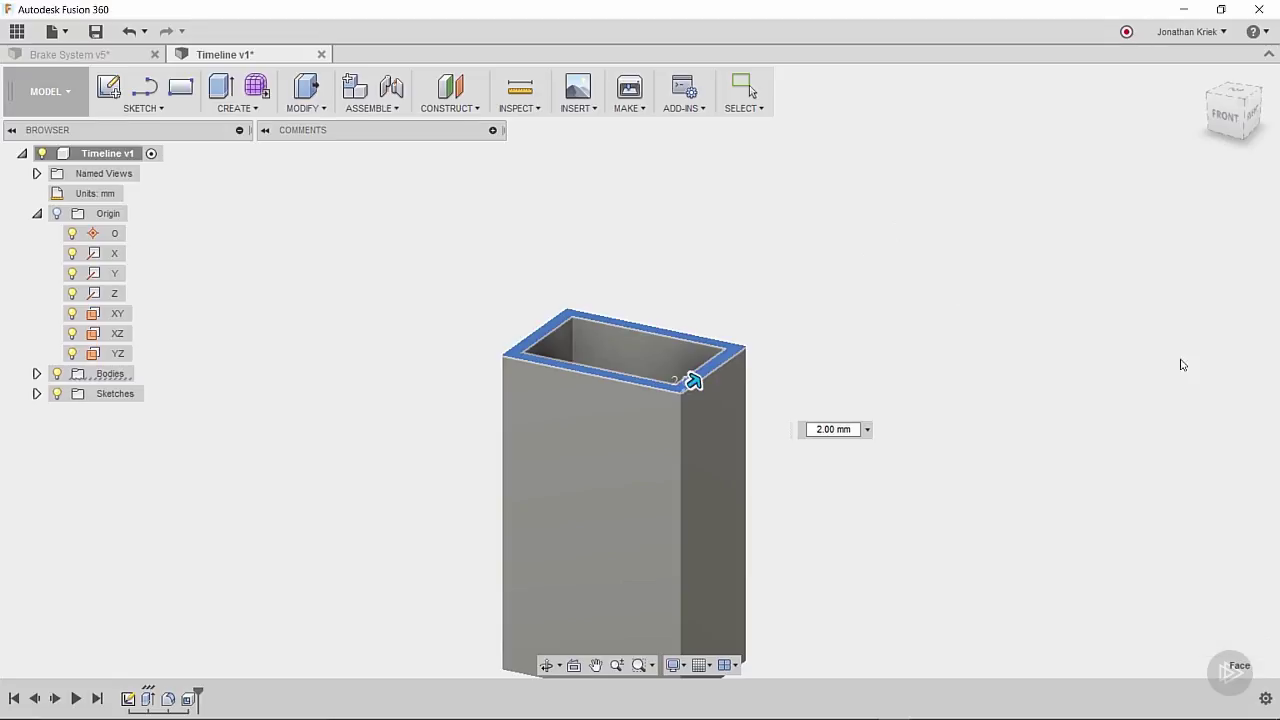
scroll(766, 289, "down", 2)
scroll(771, 309, "up", 2)
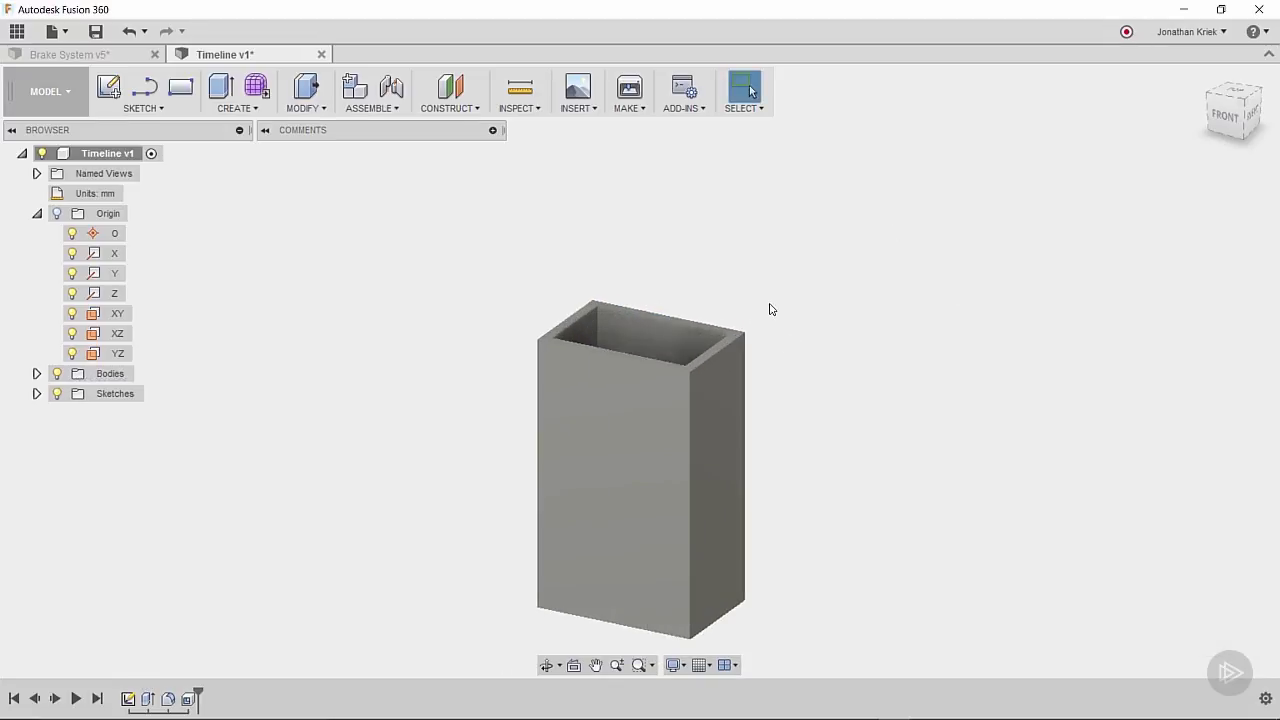